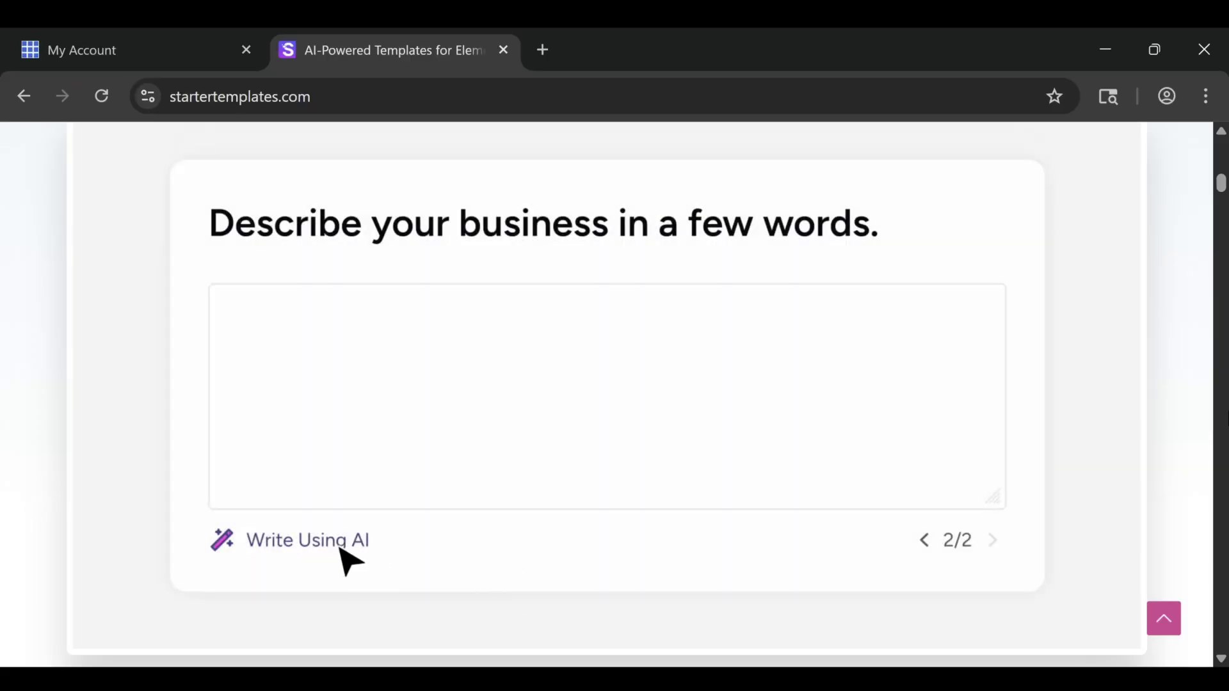
Have AI write the yoga studio description, then choose the Option 3 Bliss Yoga design
left_click(339, 545)
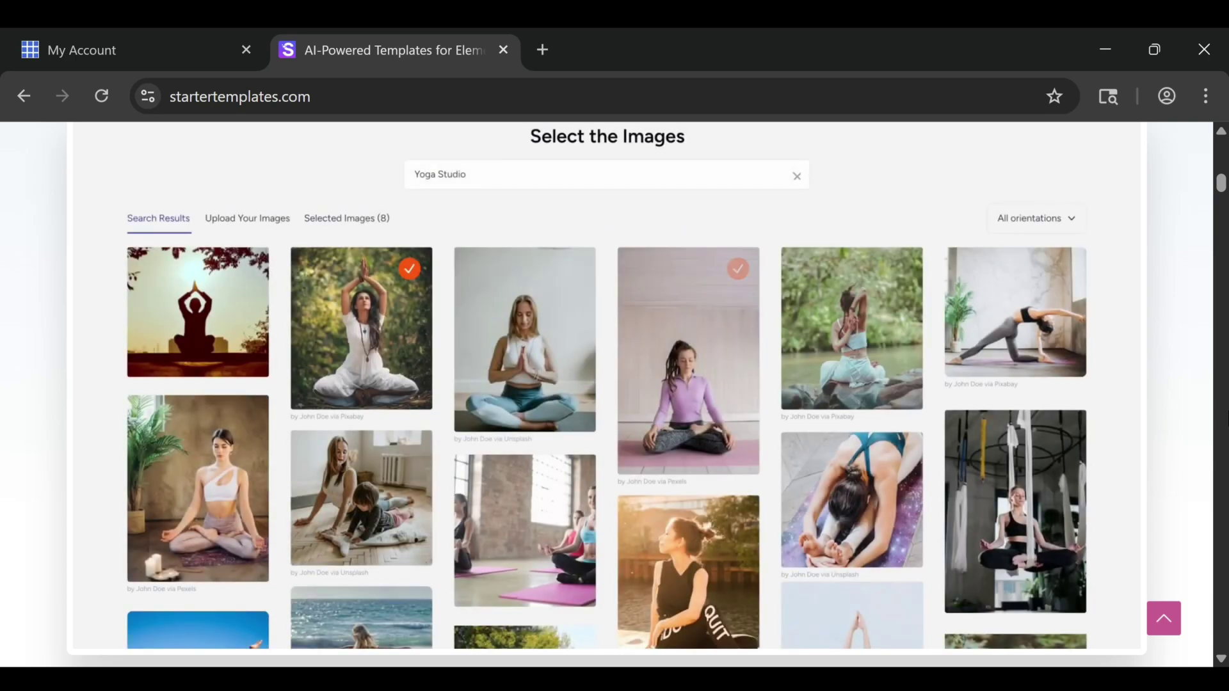
left_click(198, 487)
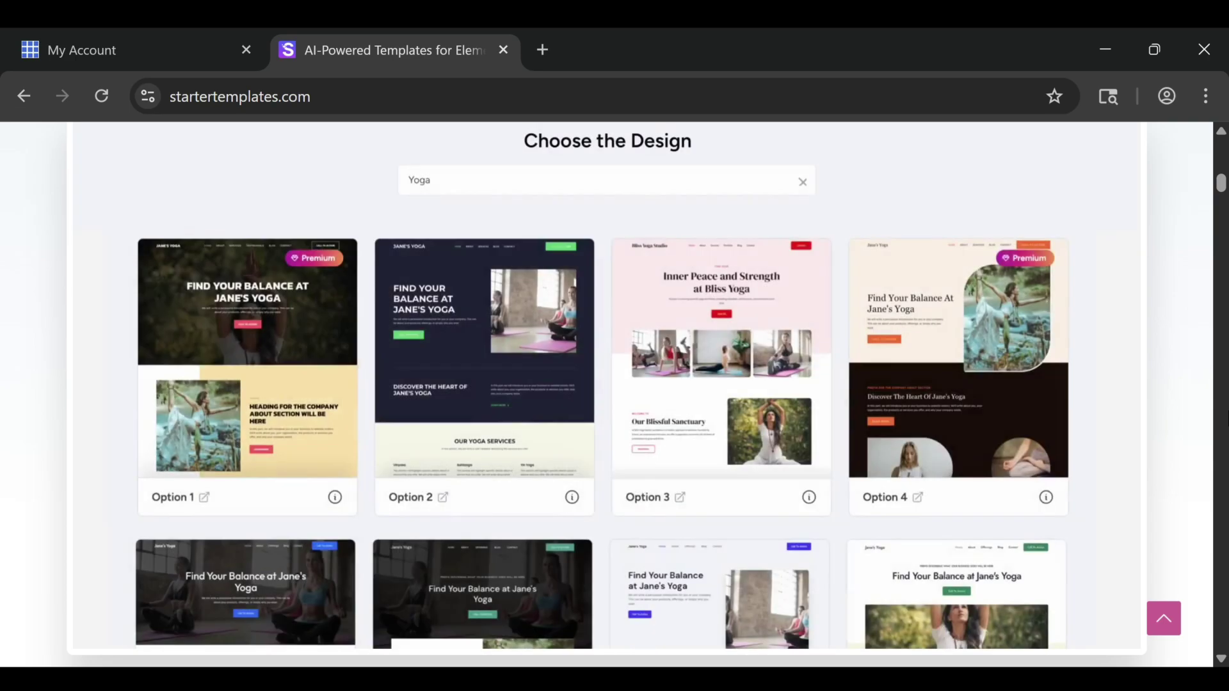
scroll(601, 442, "down", 5)
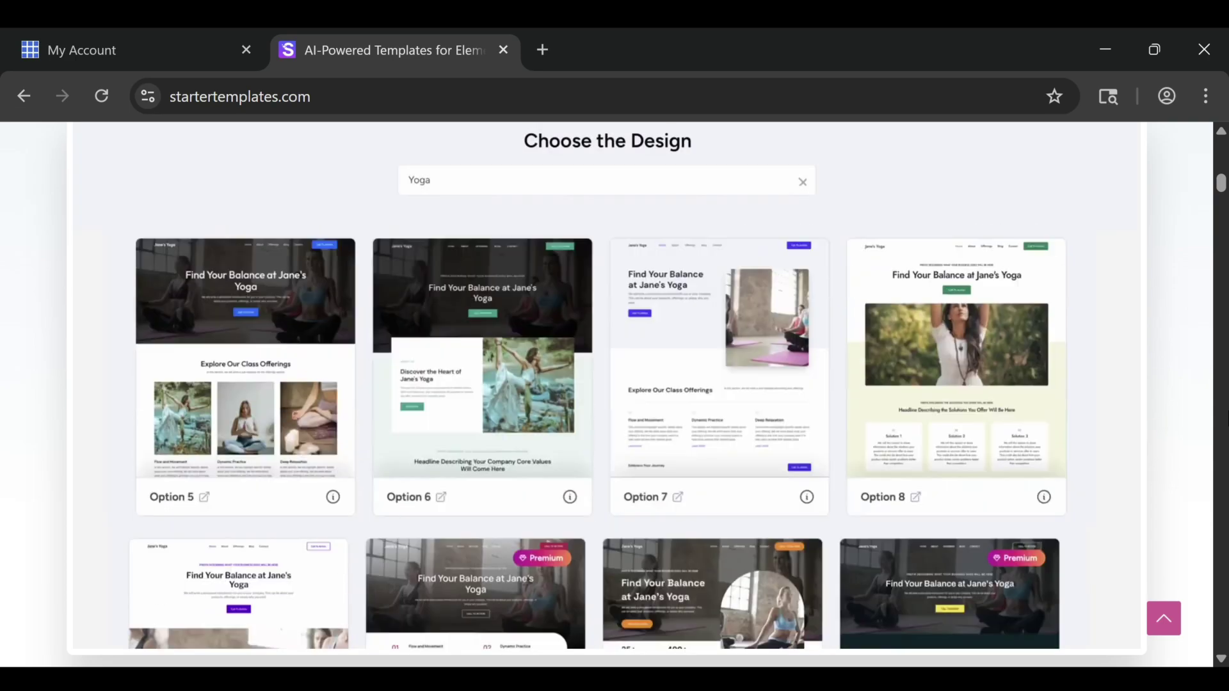
scroll(602, 441, "down", 2)
scroll(601, 442, "up", 6)
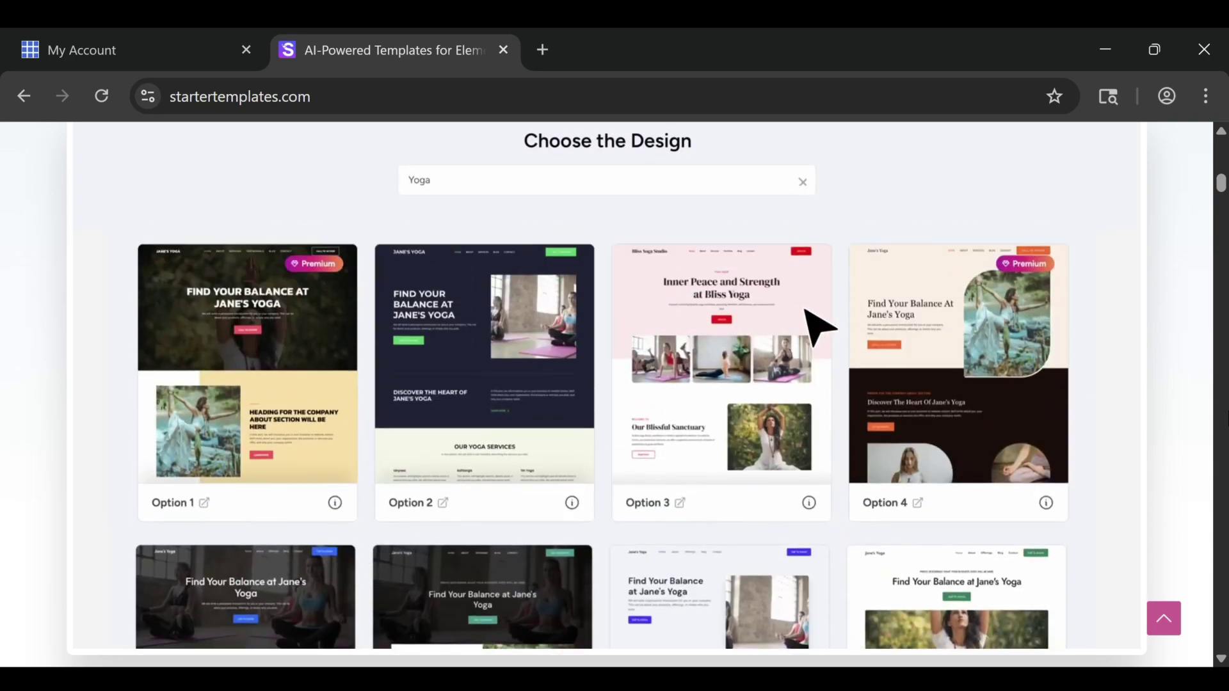
left_click(809, 323)
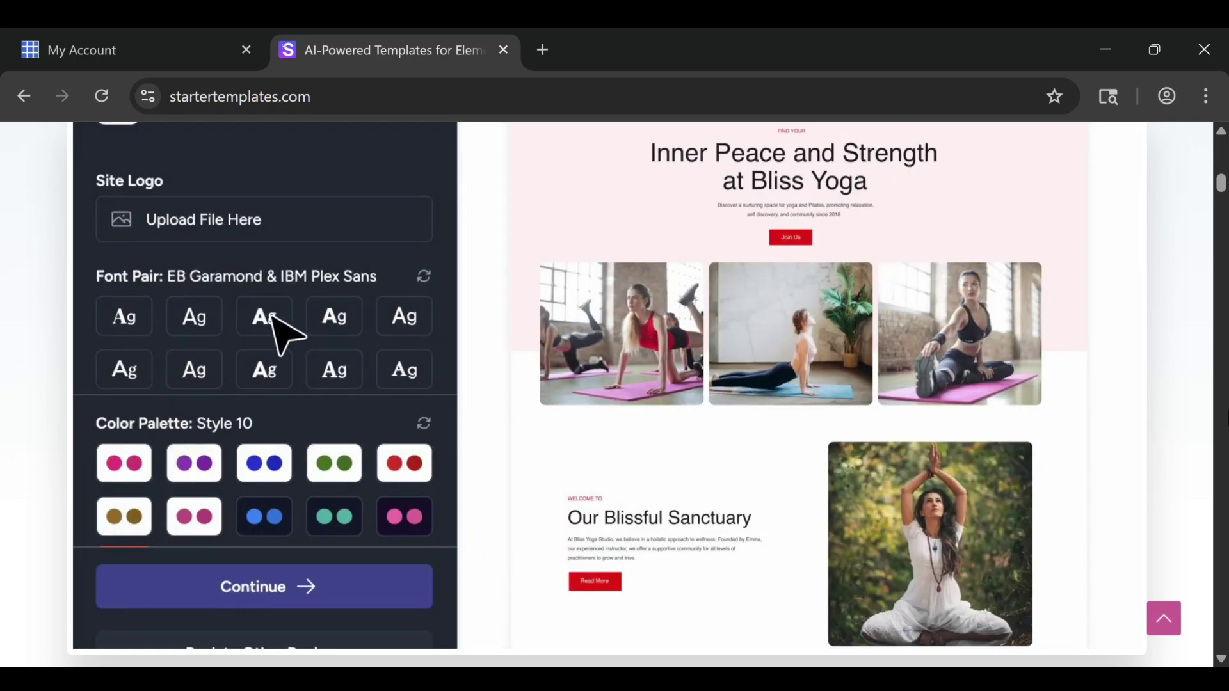
Apply the serif font pair and blue colour palette, then preview the built site
left_click(272, 316)
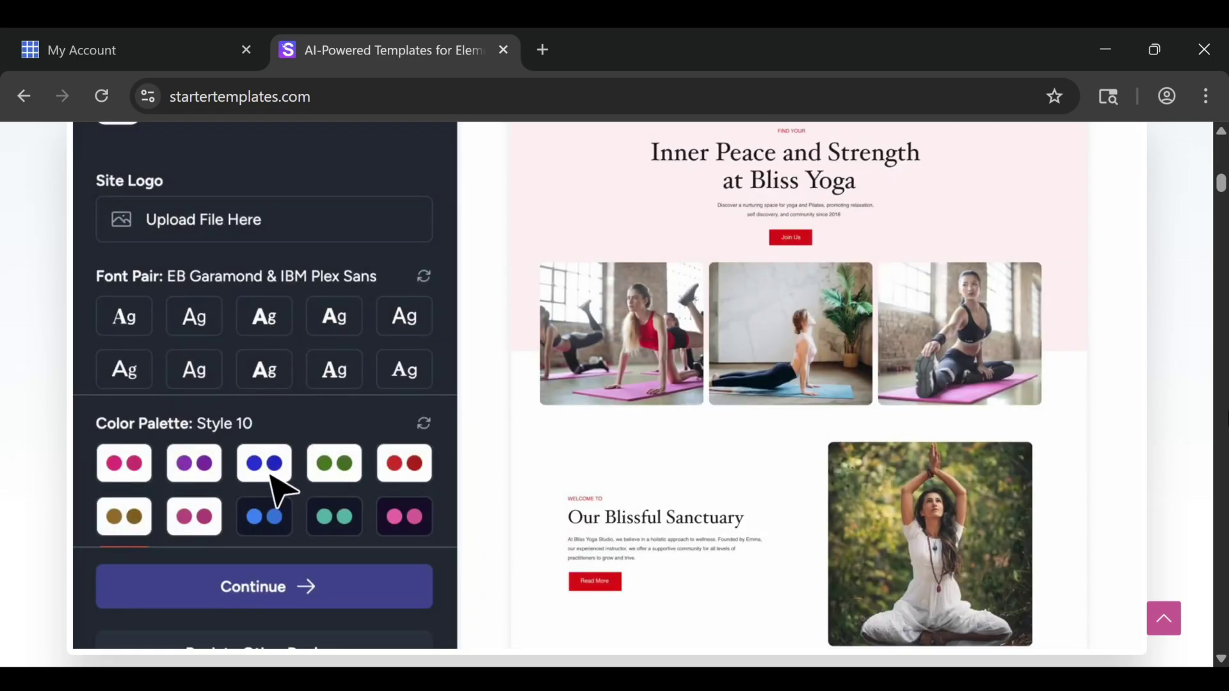
left_click(267, 473)
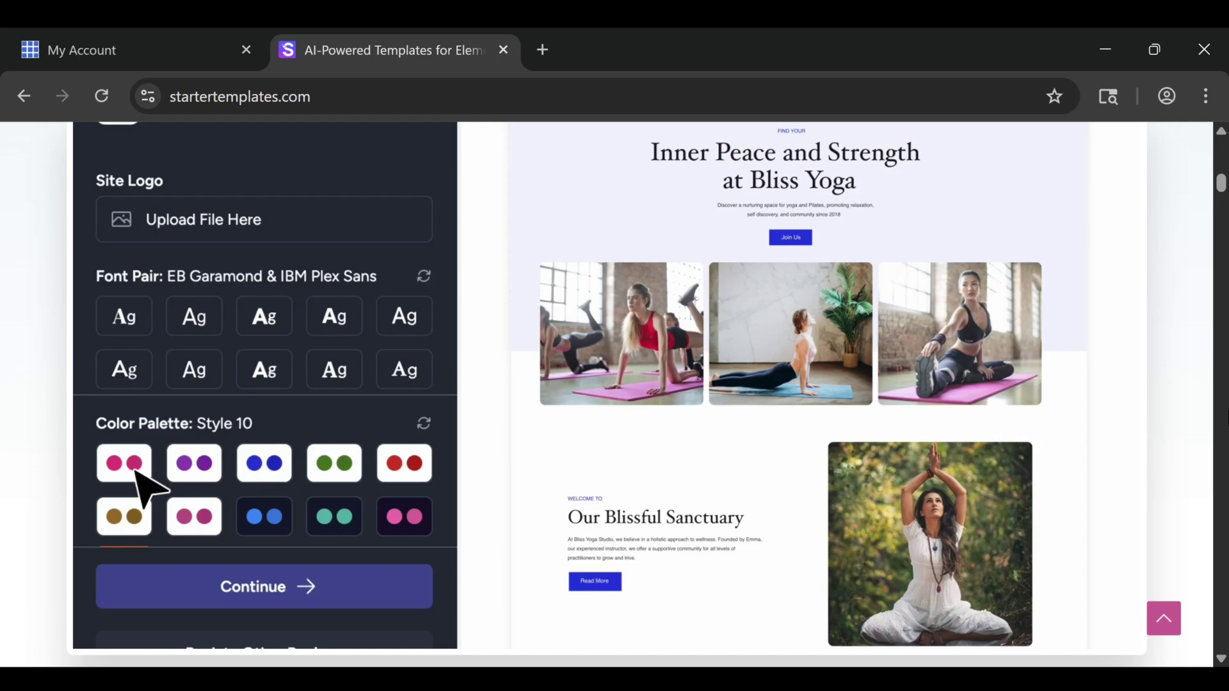
left_click(371, 604)
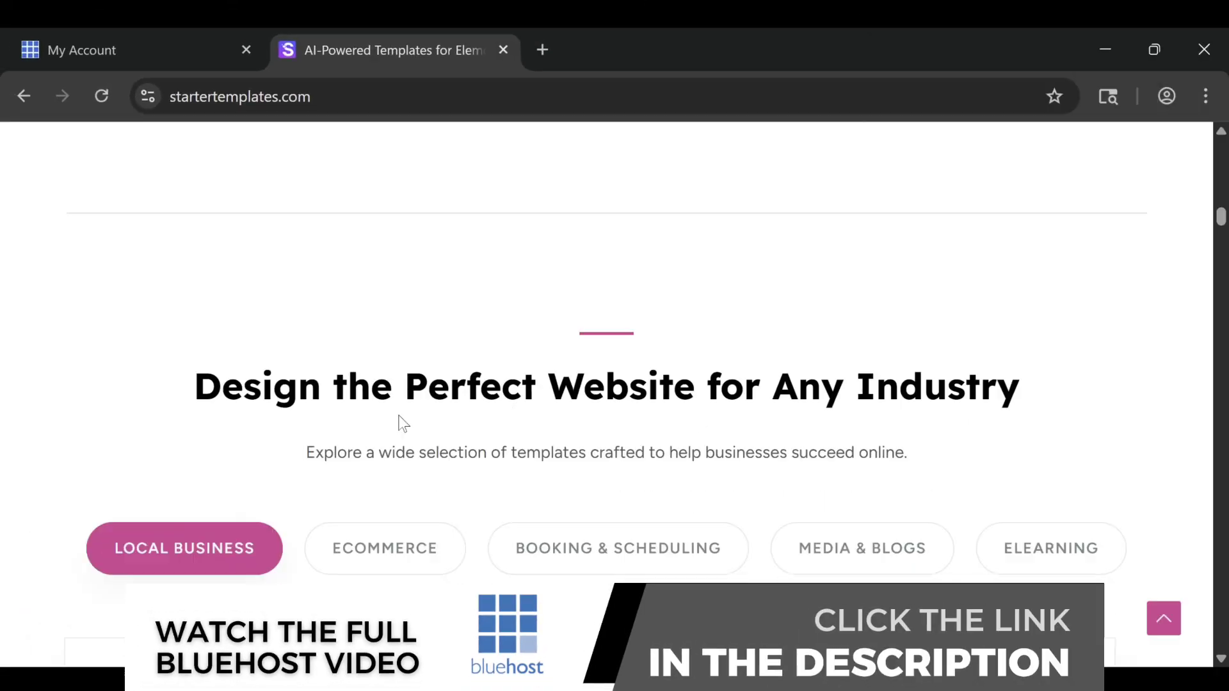
scroll(403, 423, "down", 5)
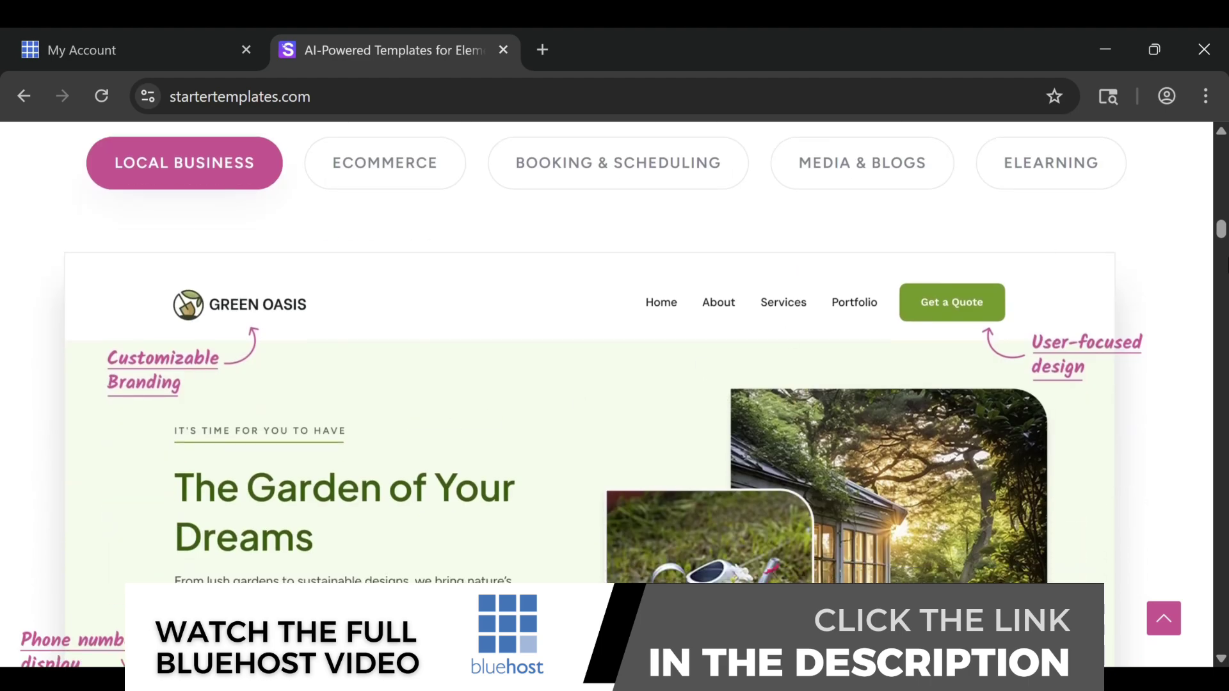
scroll(615, 384, "down", 2)
scroll(614, 384, "down", 2)
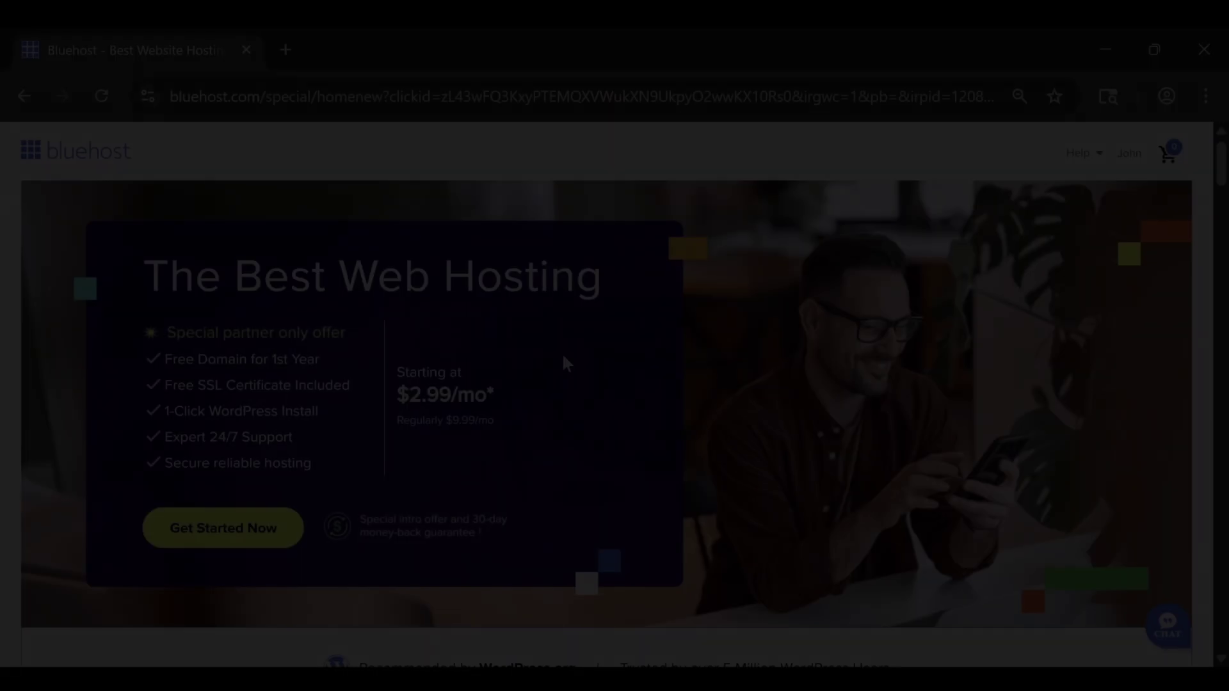
scroll(564, 359, "down", 10)
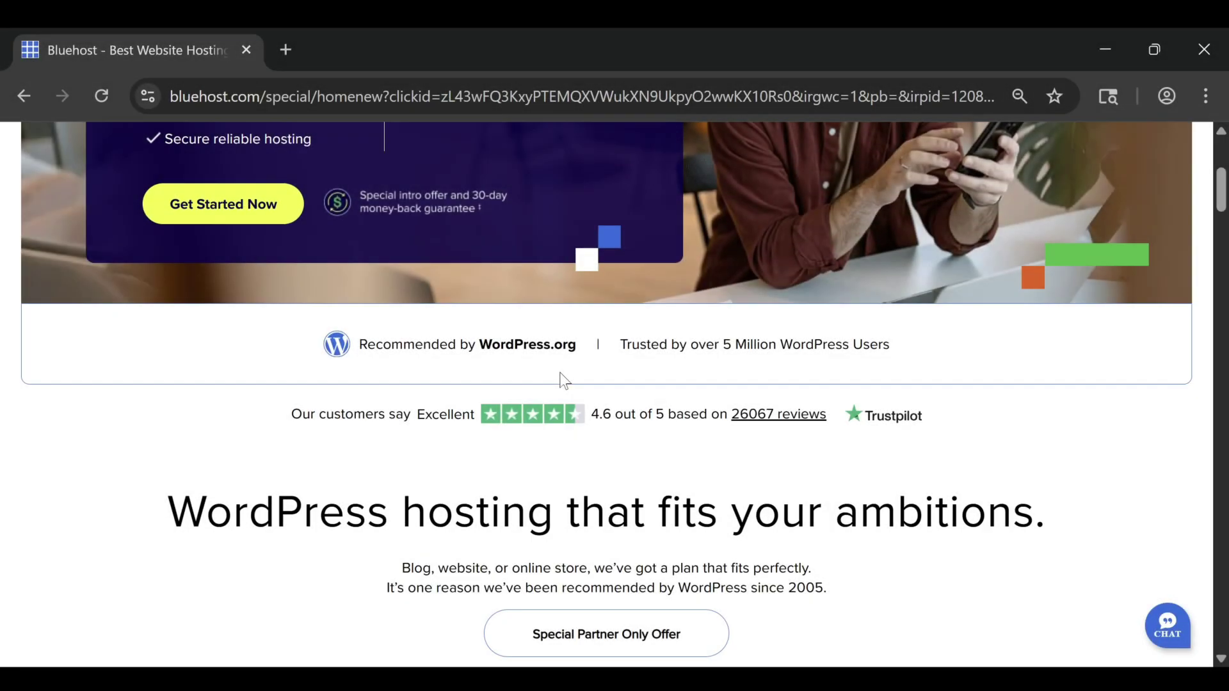
Set the Starter Hosting term to 1 Year and review the $47.88 cart total
scroll(411, 318, "down", 3)
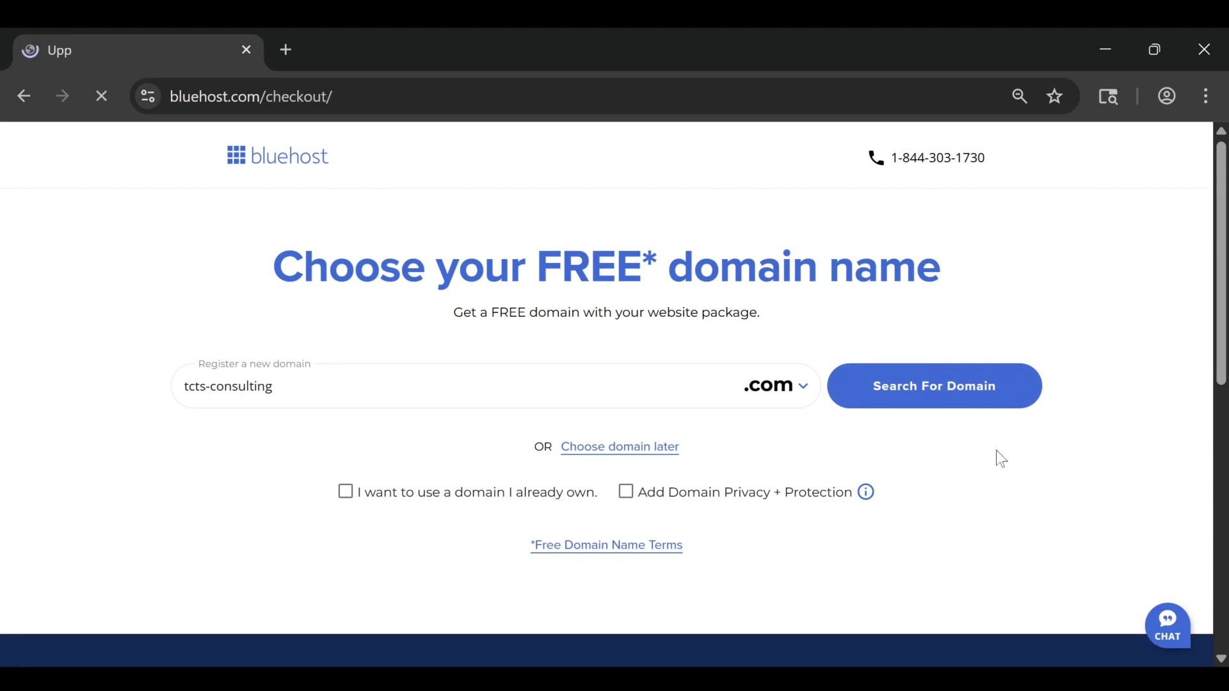
left_click(354, 352)
left_click(278, 457)
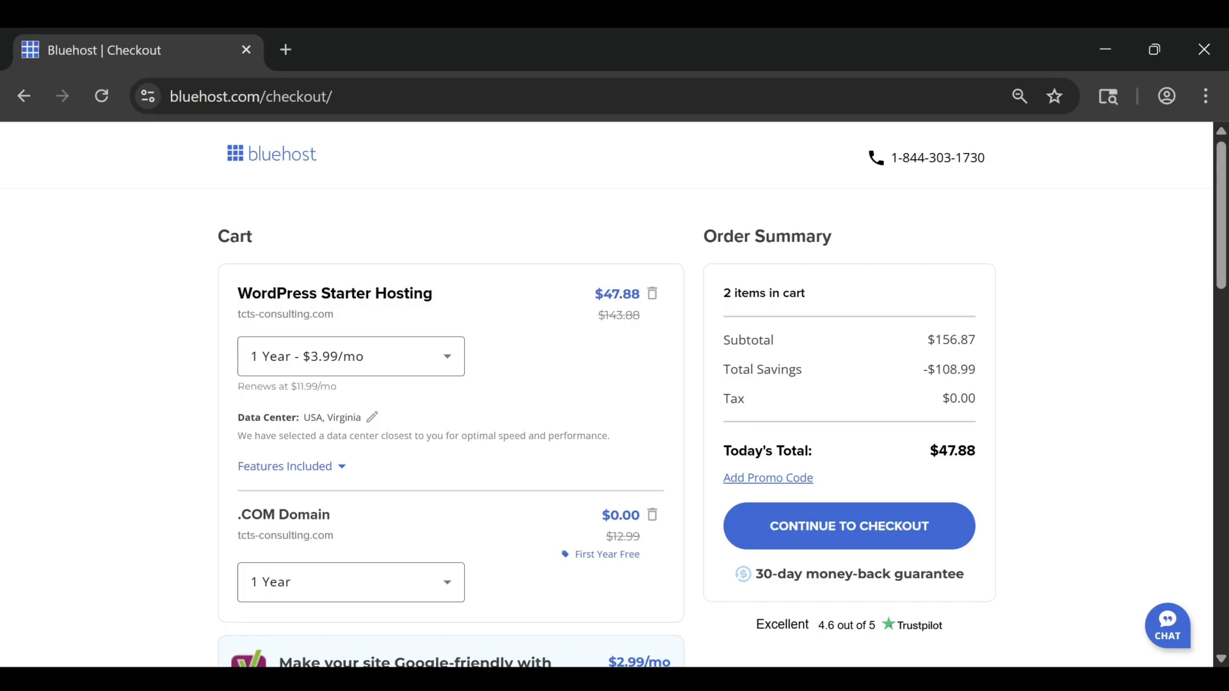
left_click_drag(725, 376, 985, 382)
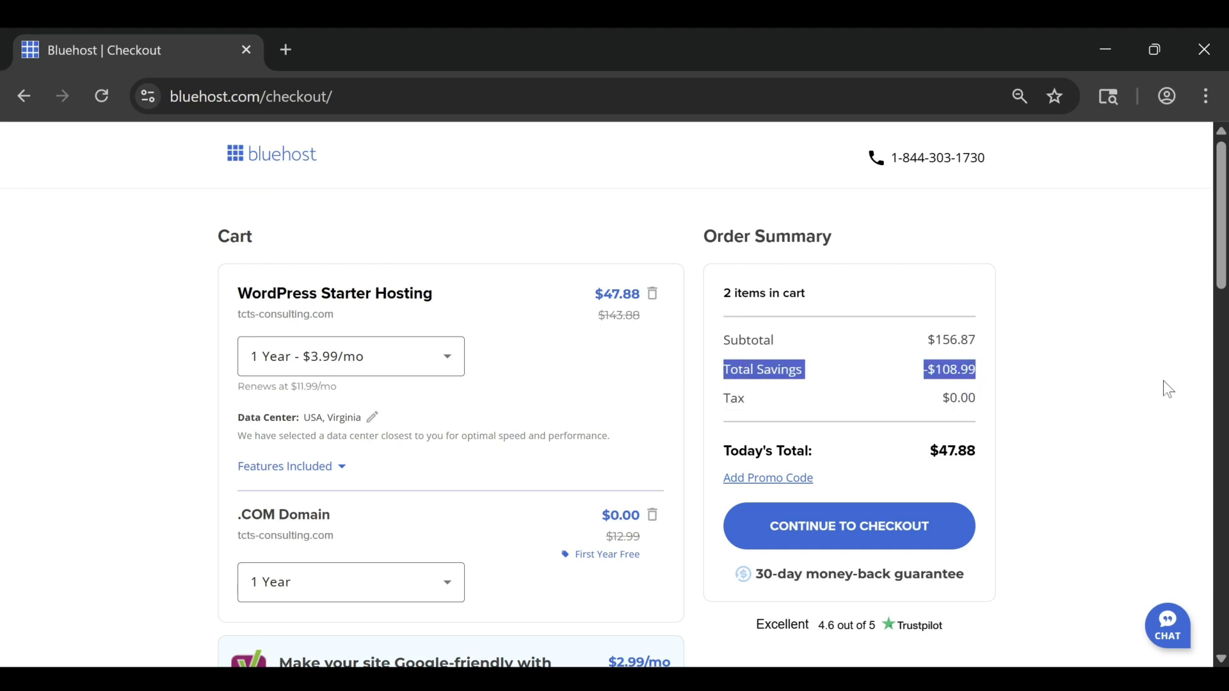
left_click(1130, 349)
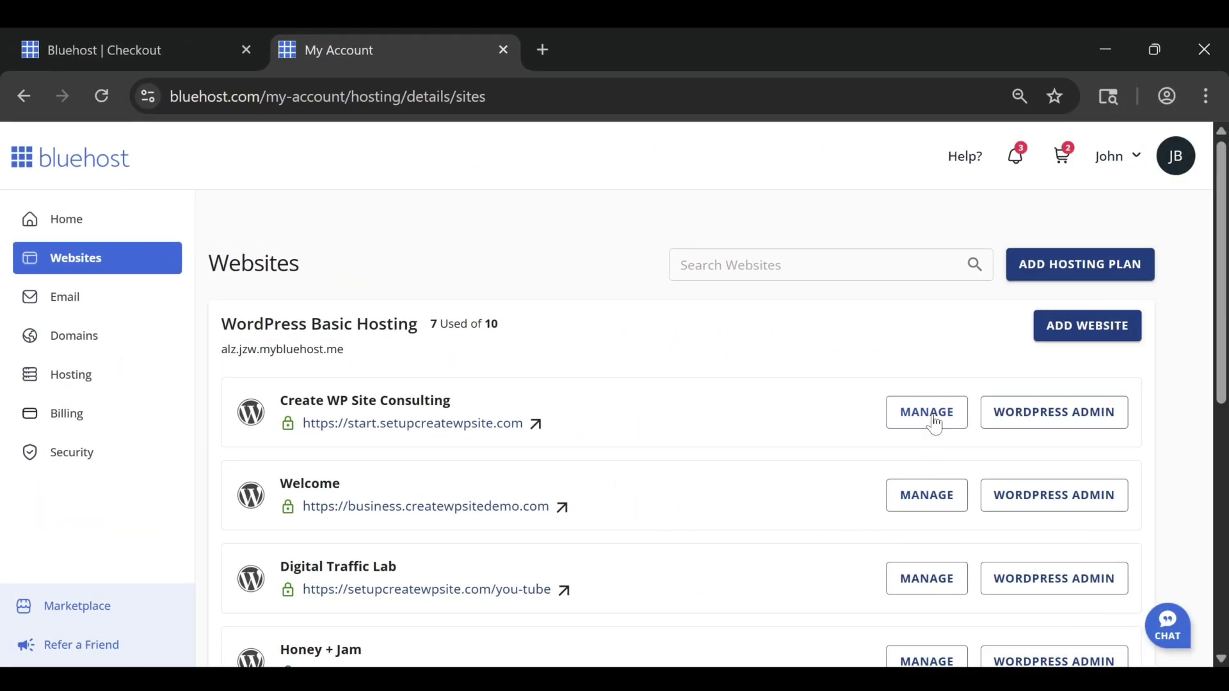
Open the management page for the Create WP Site Consulting site
left_click(932, 422)
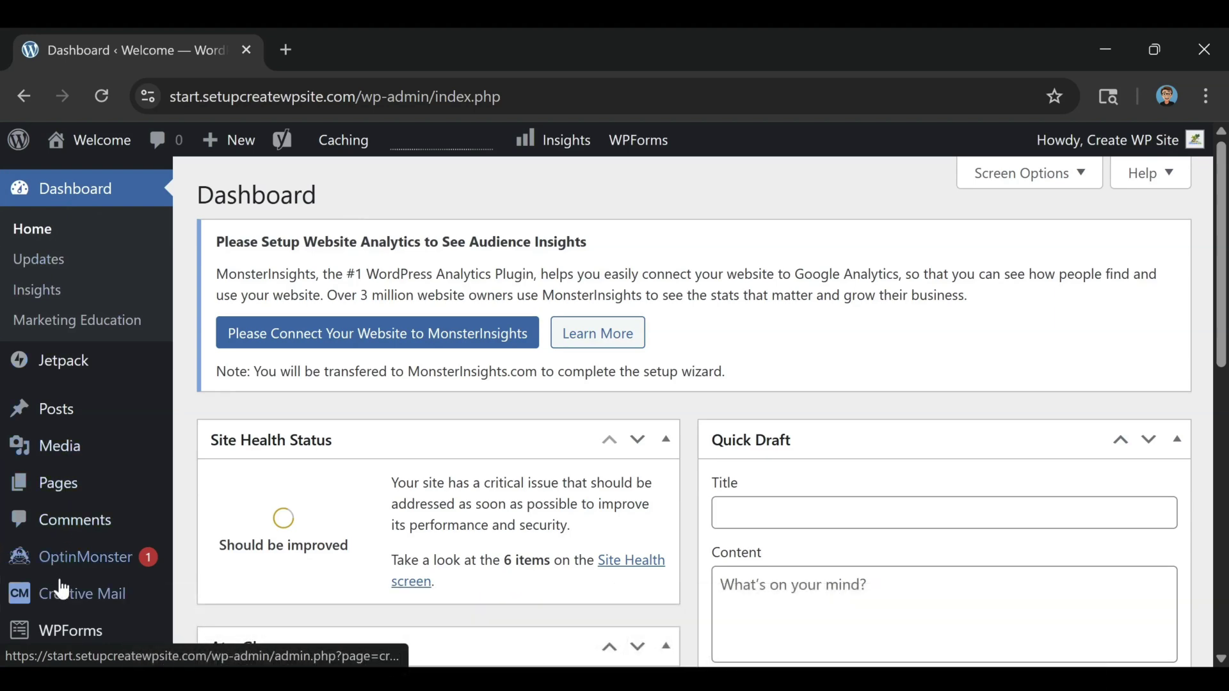
Scroll through the WordPress Dashboard, then go to Posts > All Posts
mouse_move(62, 590)
scroll(62, 587, "down", 8)
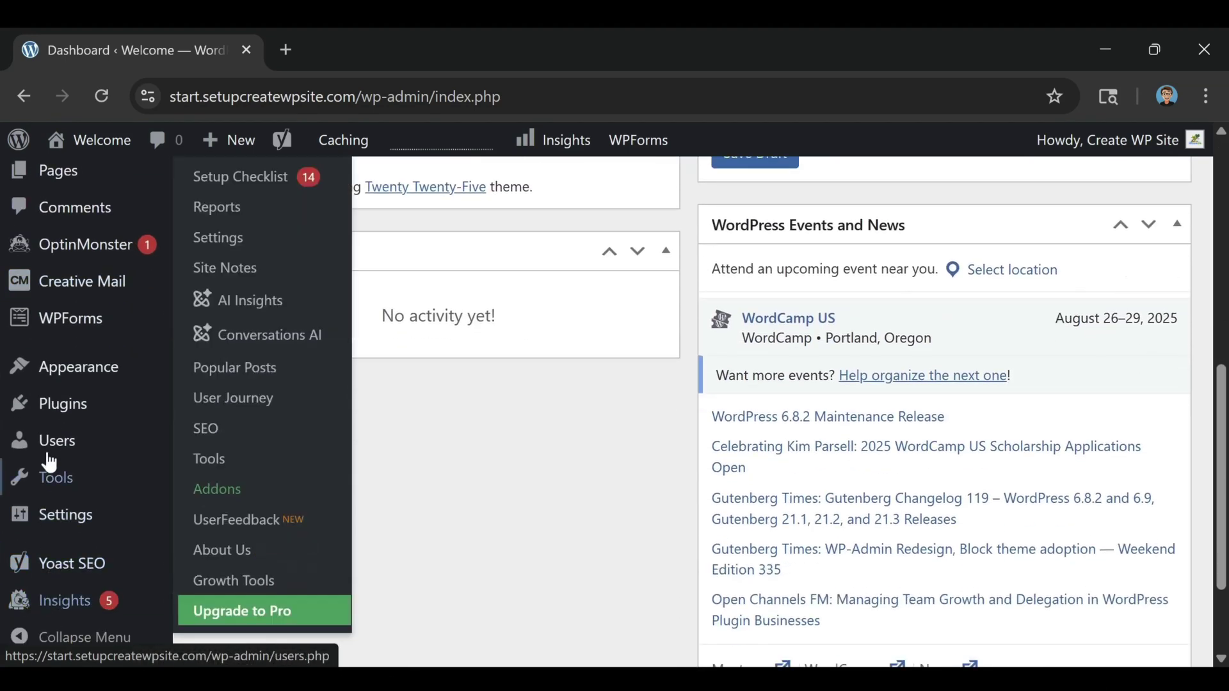
scroll(52, 280, "up", 8)
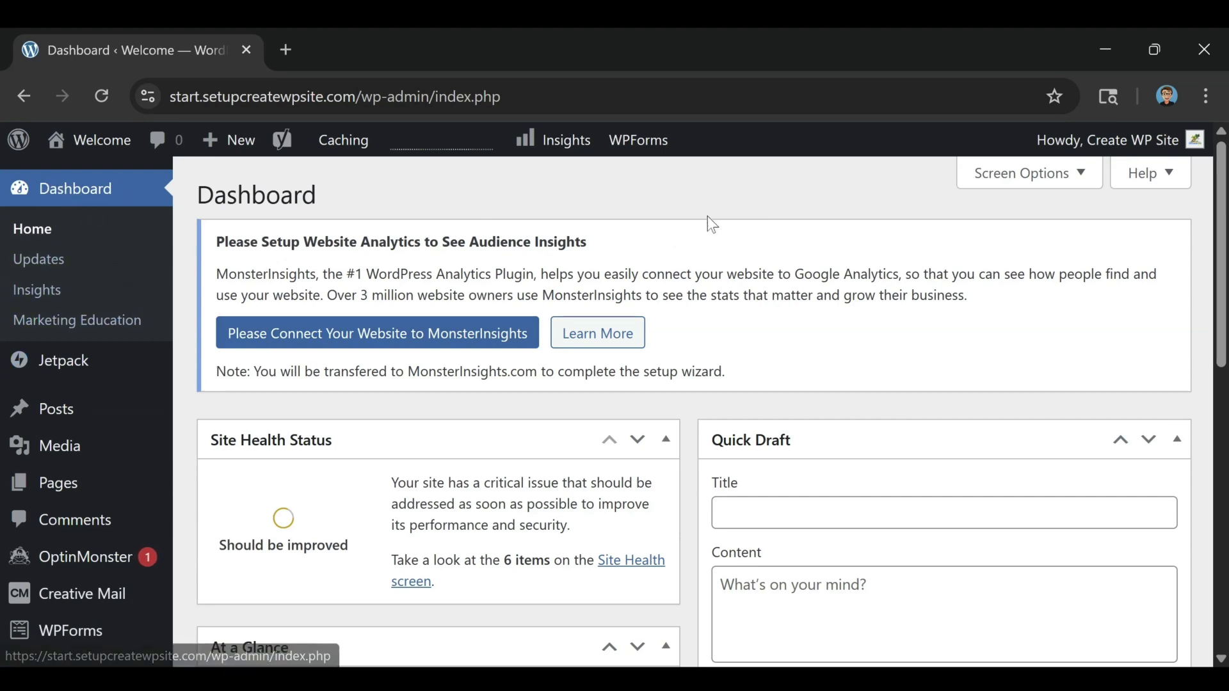
scroll(532, 384, "down", 5)
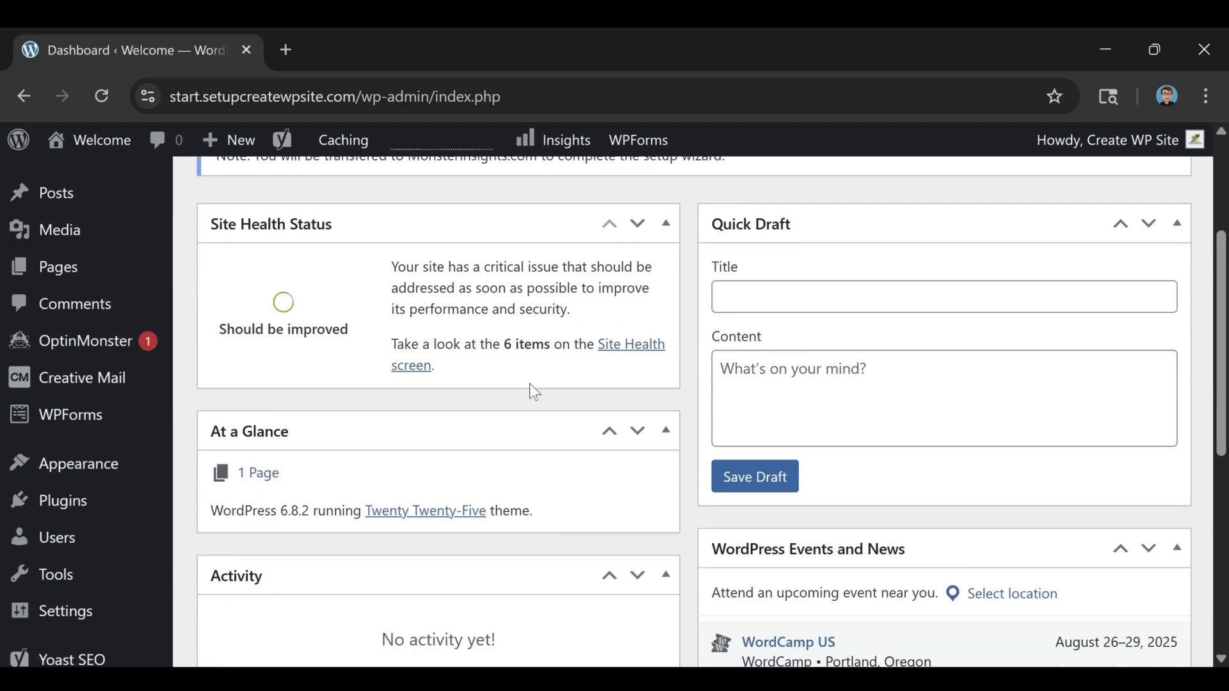
scroll(544, 502, "up", 5)
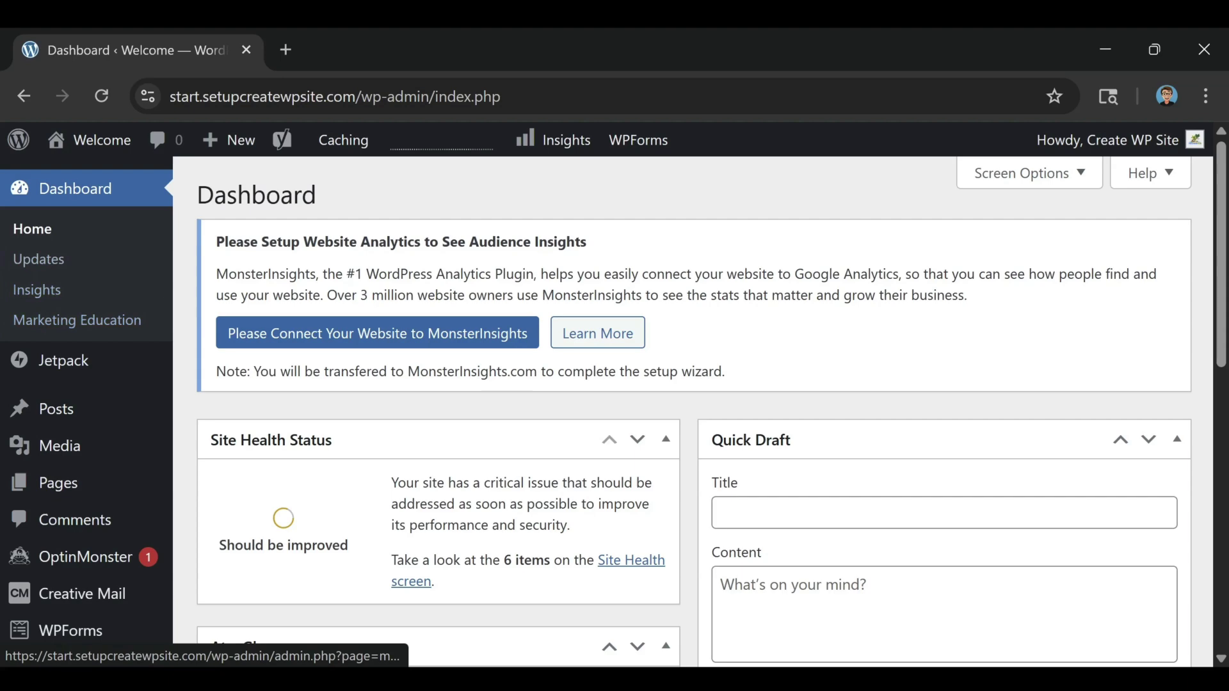
mouse_move(59, 419)
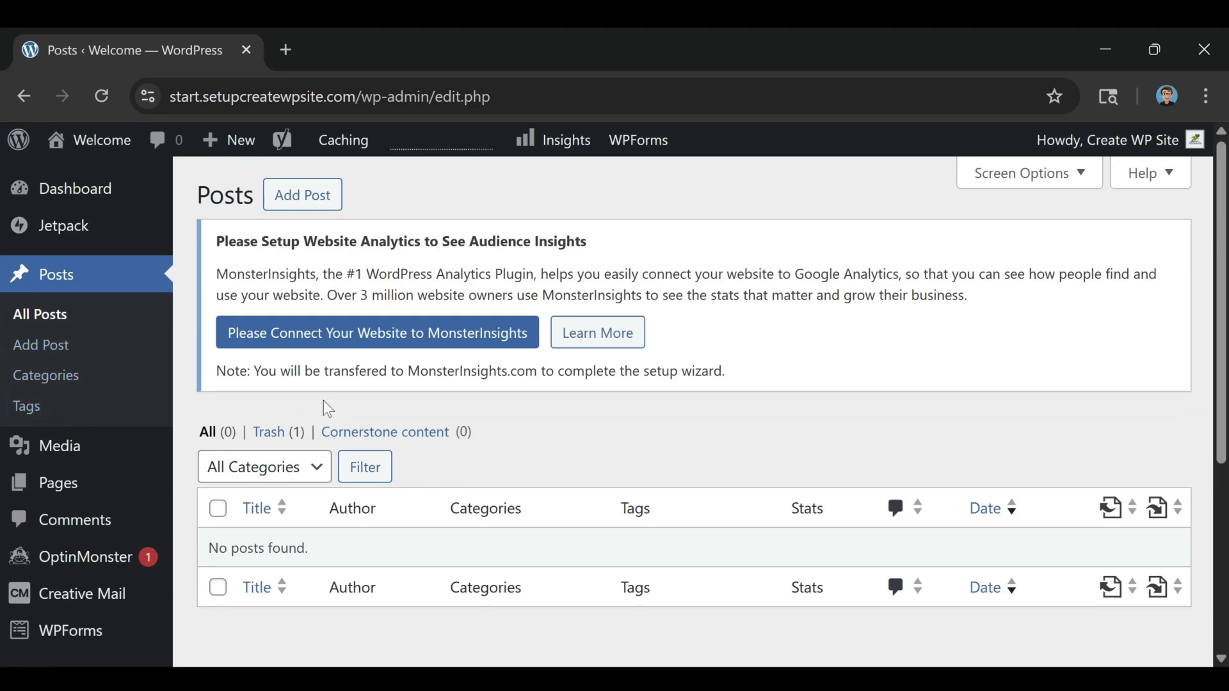
Visit Media > Add Media File and the two-page Pages list, then open Comments
left_click(59, 454)
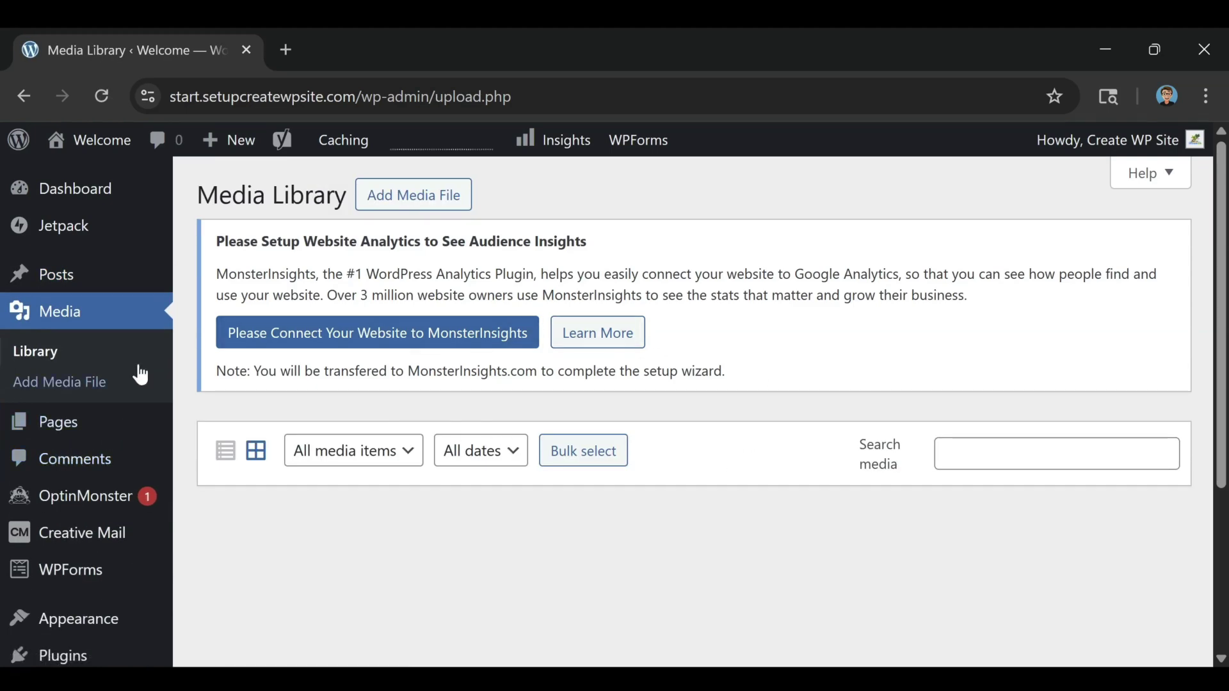
left_click(73, 386)
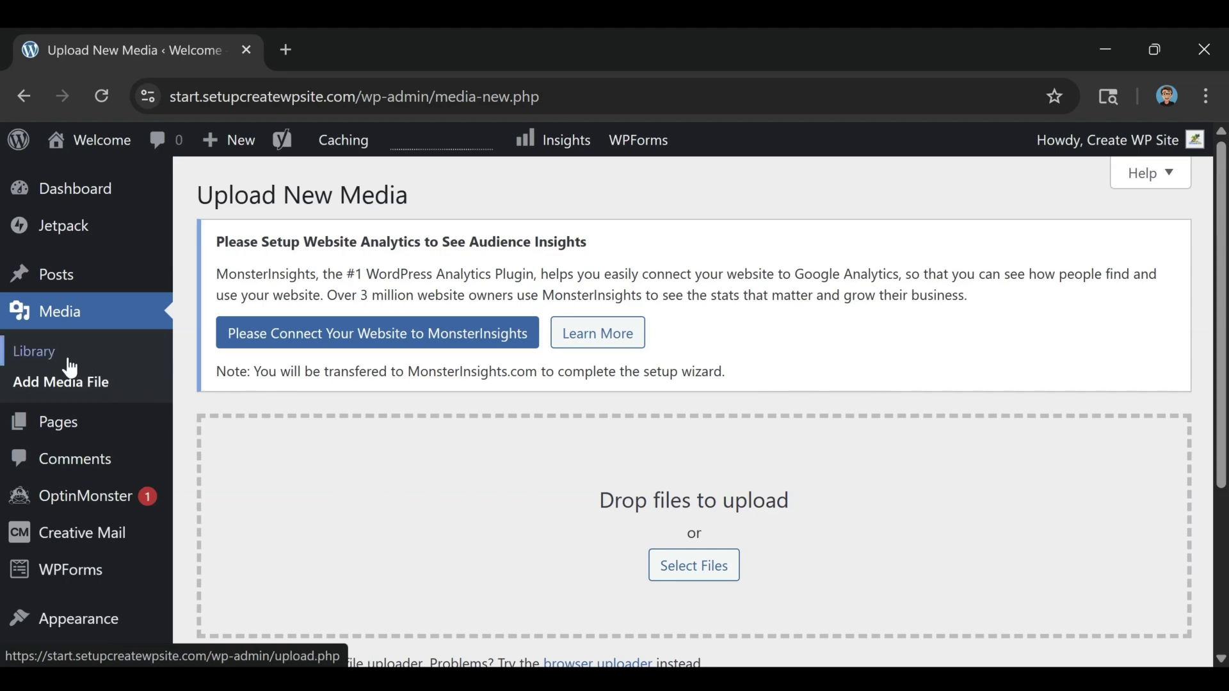
left_click(66, 437)
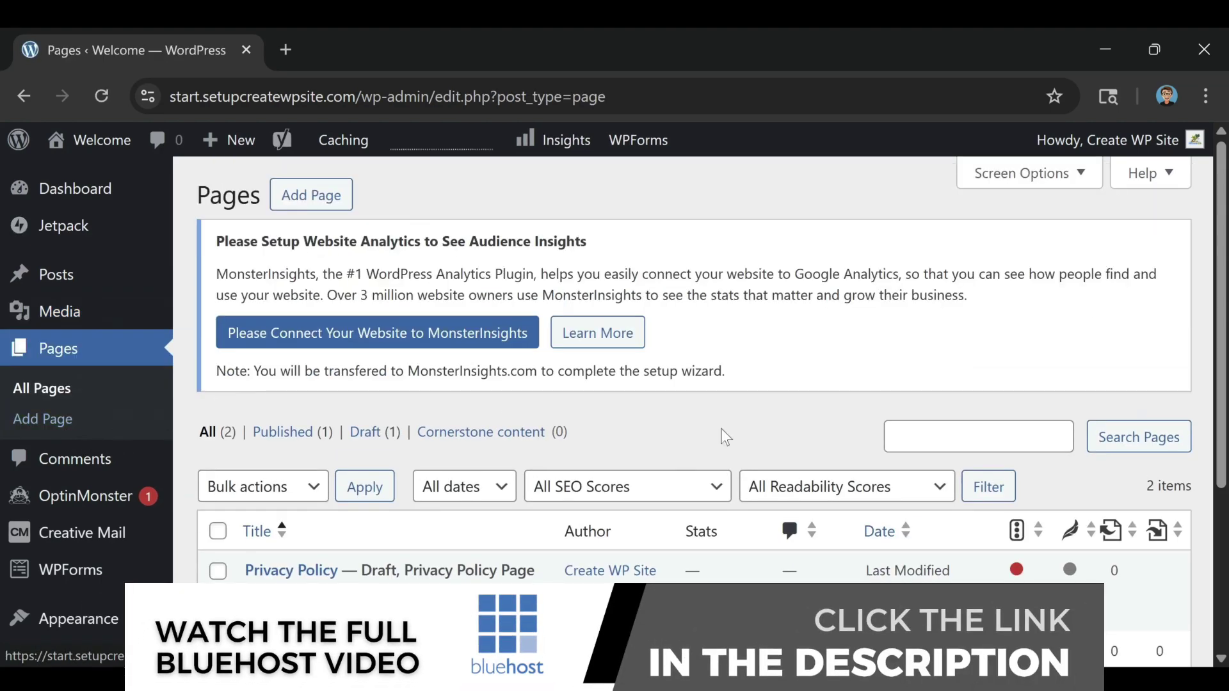
scroll(988, 570, "down", 2)
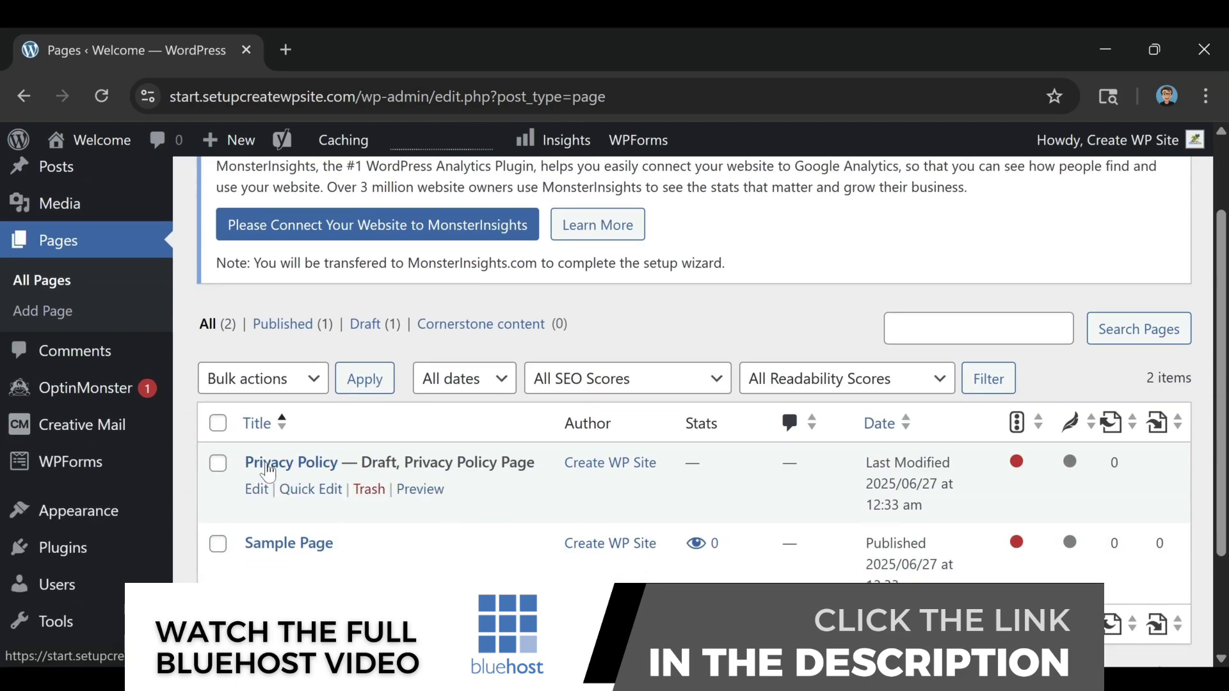
scroll(617, 499, "up", 2)
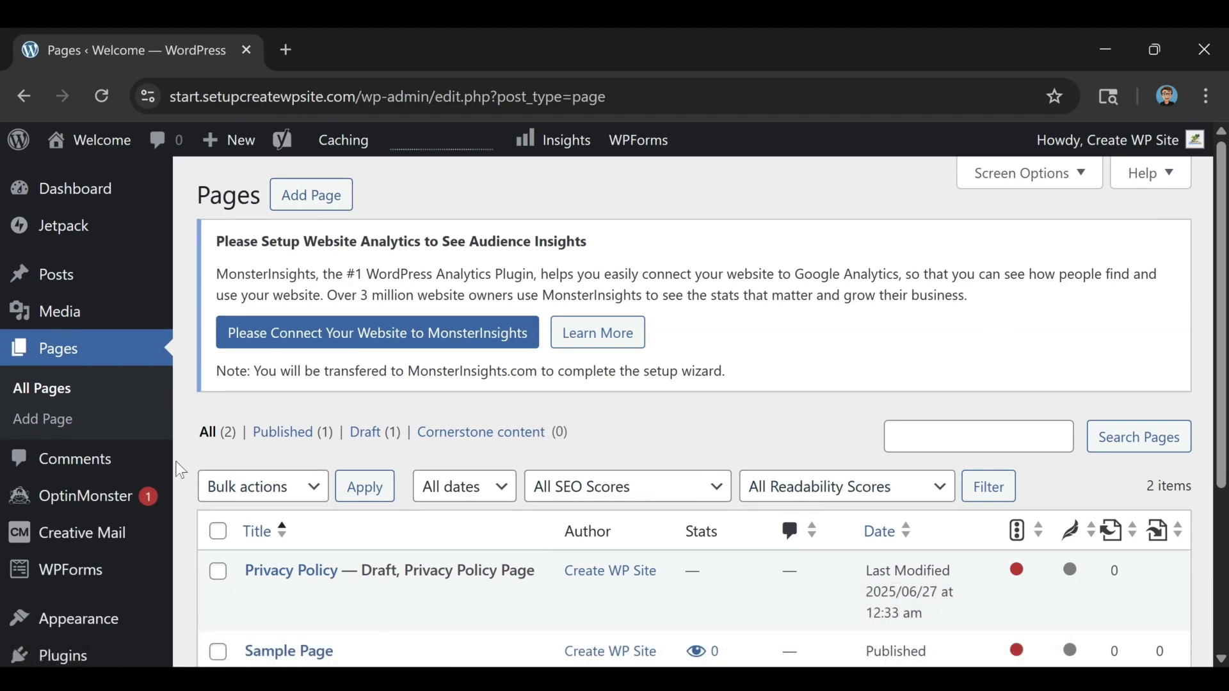
left_click(65, 461)
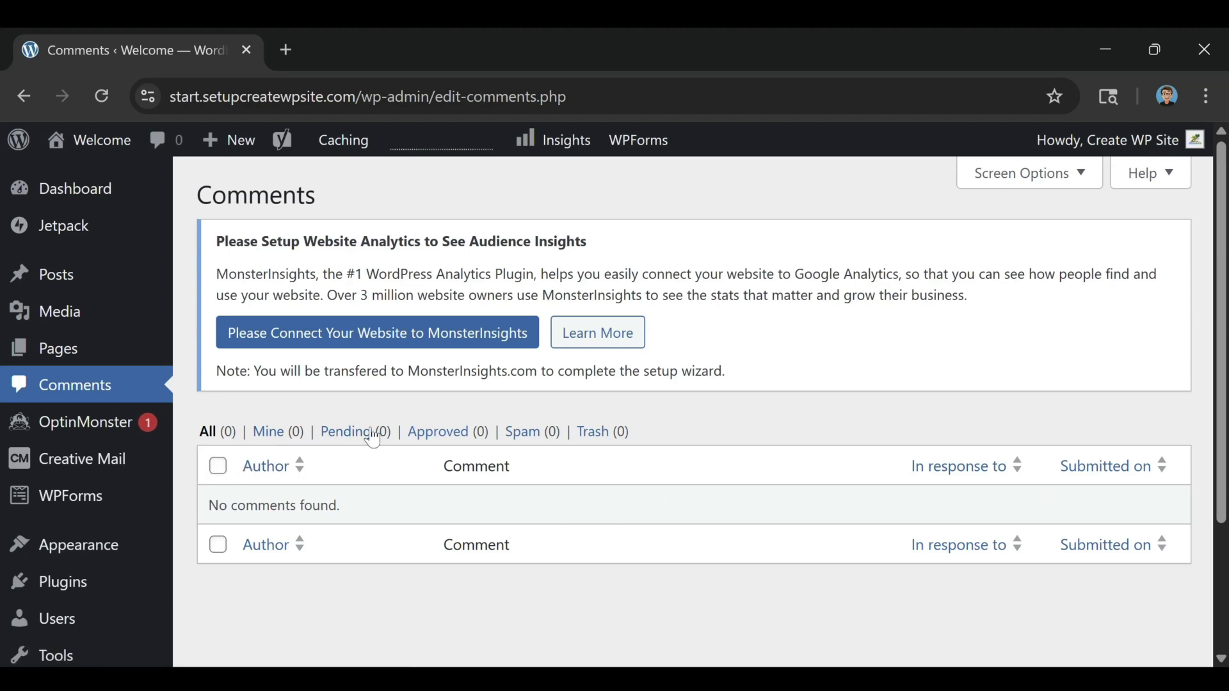
Look through the three installed themes, then open the installed Plugins list
mouse_move(75, 552)
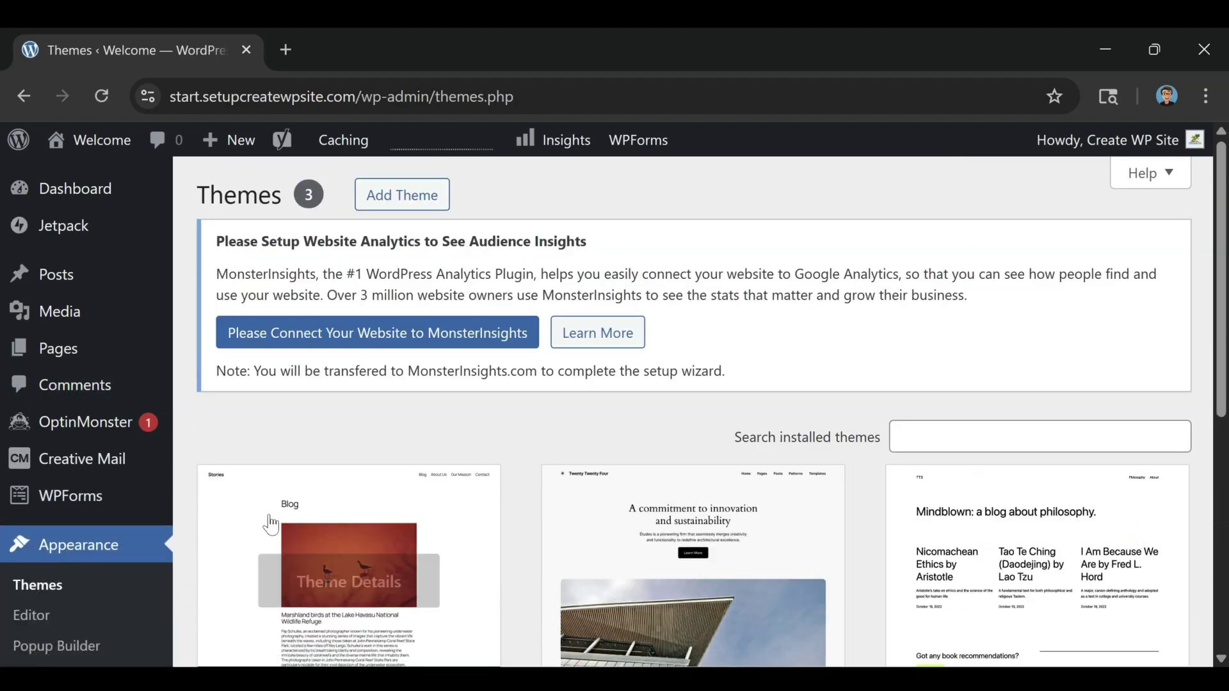
scroll(96, 466, "down", 2)
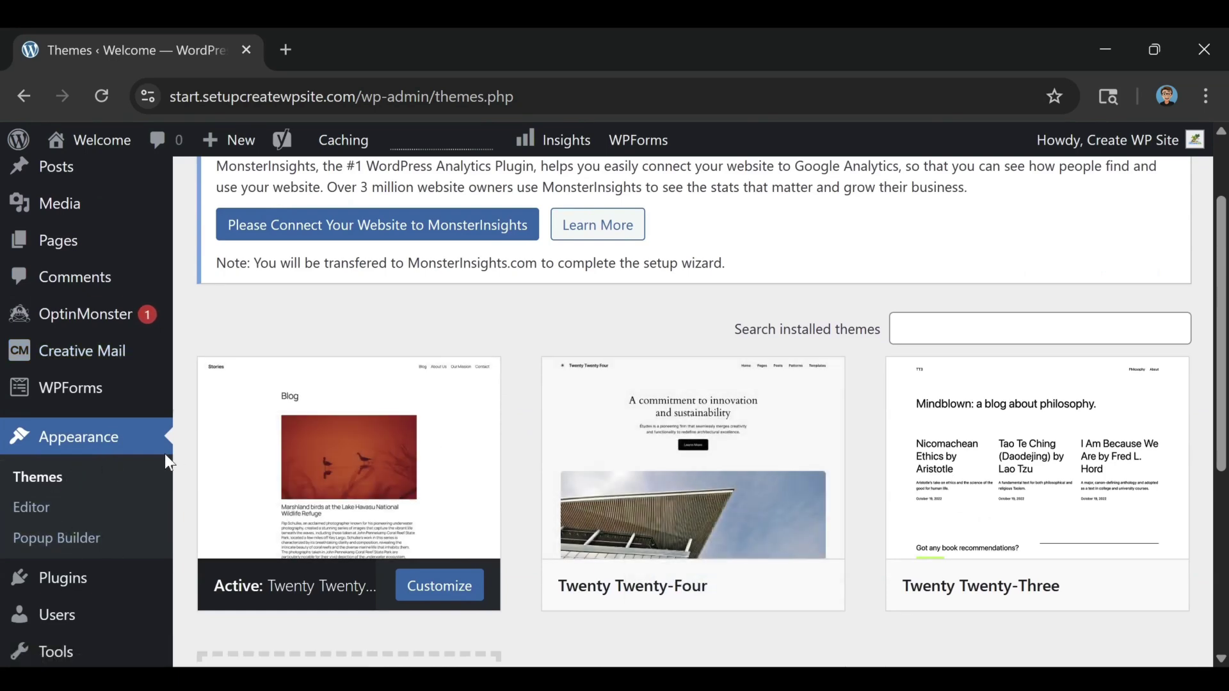
scroll(46, 457, "down", 2)
scroll(46, 457, "down", 4)
scroll(595, 431, "up", 6)
left_click(58, 584)
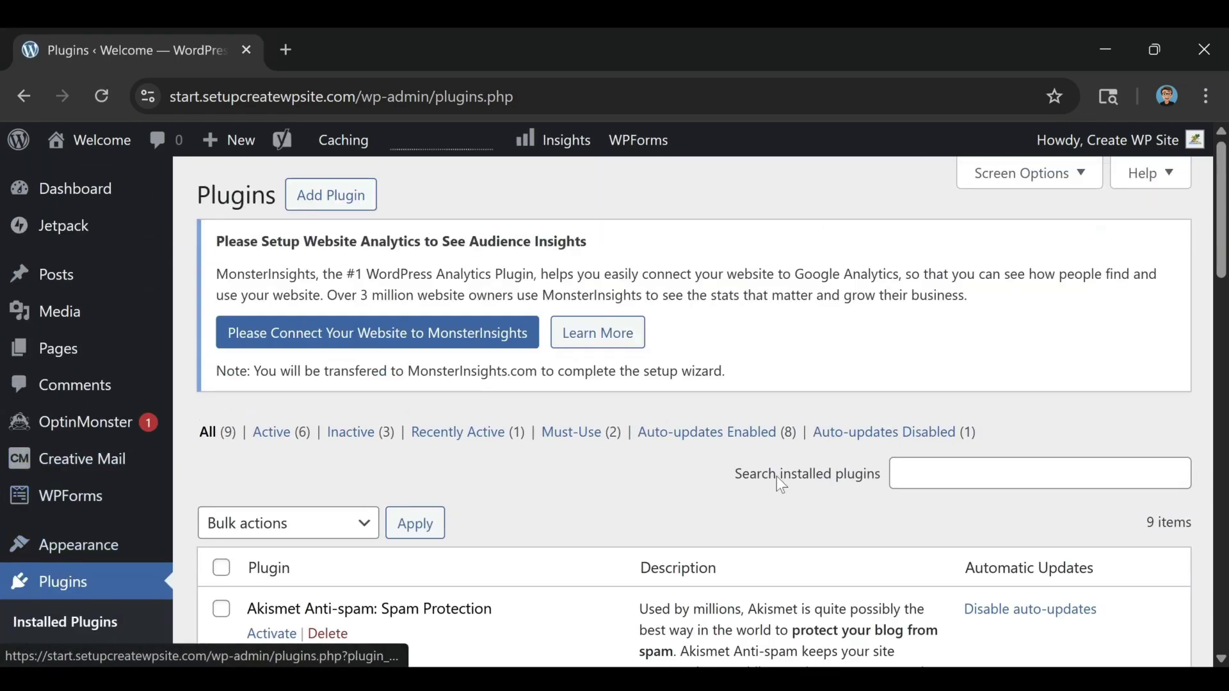
Browse the Add Plugins screen and show the Popular plugins
scroll(677, 495, "down", 3)
scroll(676, 494, "down", 6)
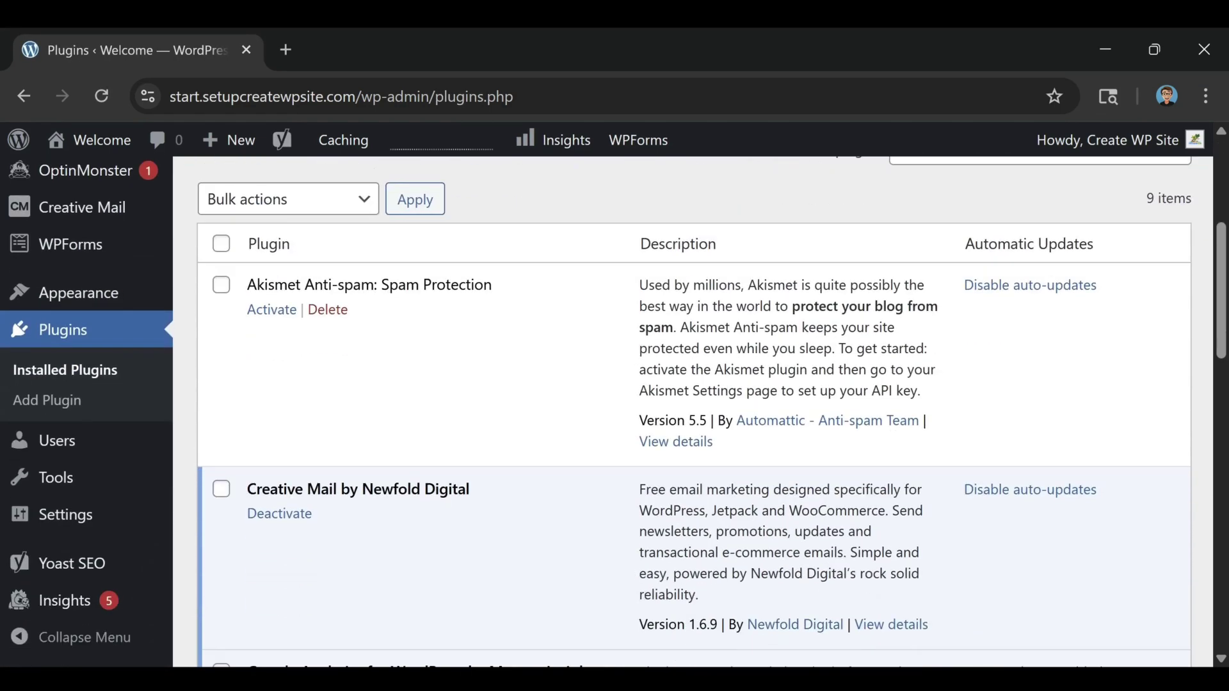
scroll(599, 512, "up", 10)
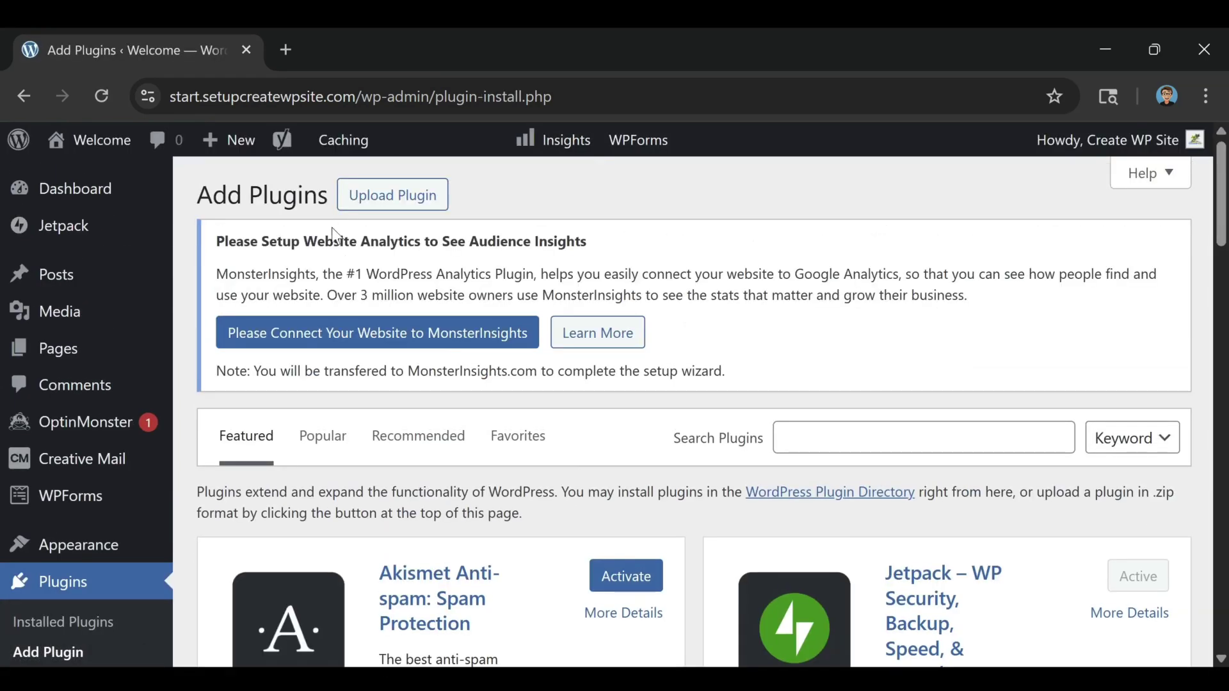
scroll(659, 481, "down", 3)
scroll(661, 480, "up", 3)
mouse_move(83, 459)
left_click(328, 439)
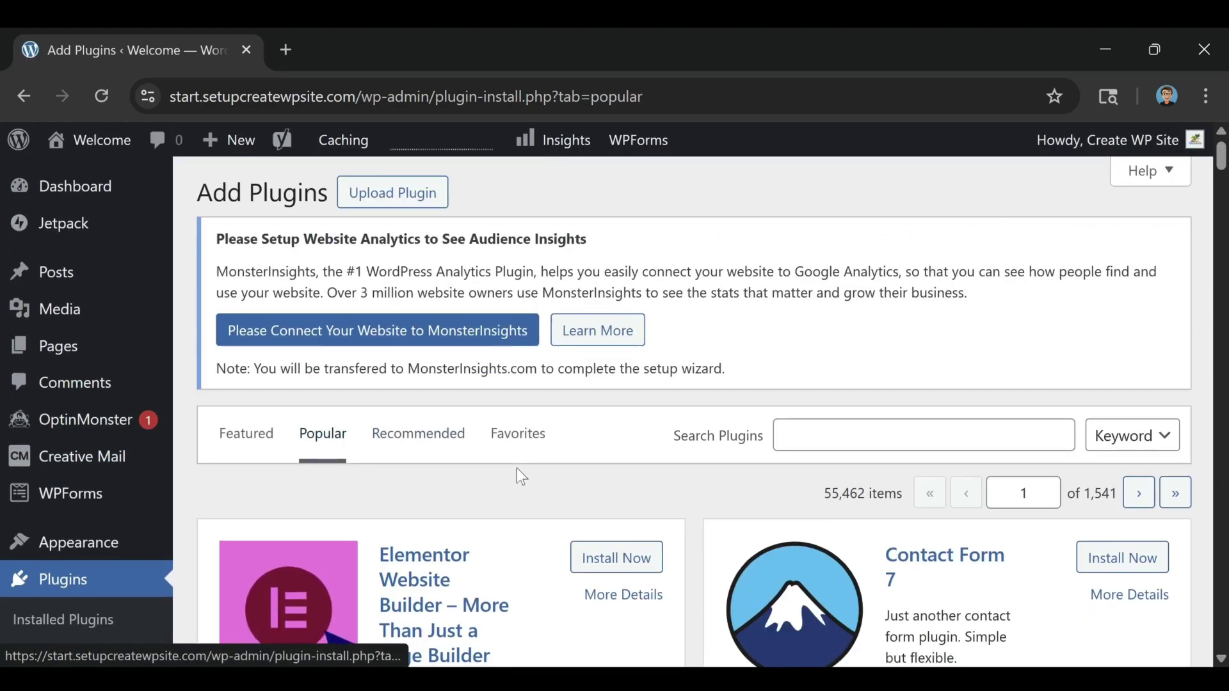
Scroll through popular plugins like Elementor, Contact Form 7 and WooCommerce, then open Users
scroll(516, 470, "down", 5)
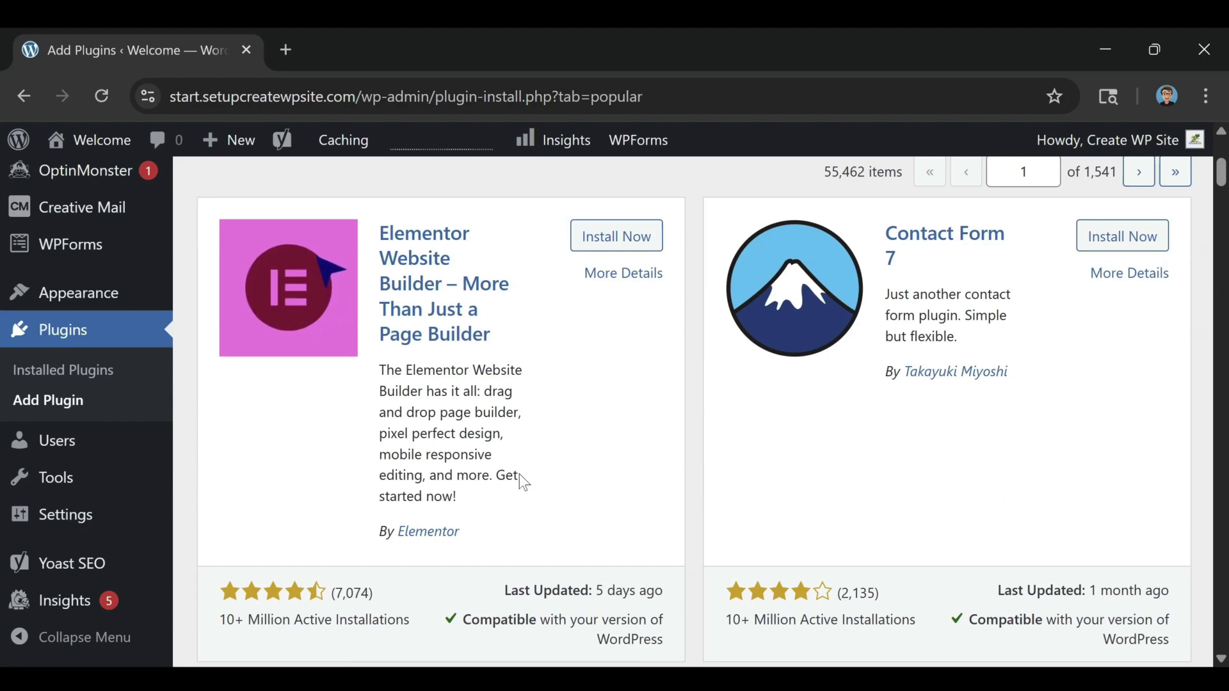
scroll(806, 403, "down", 3)
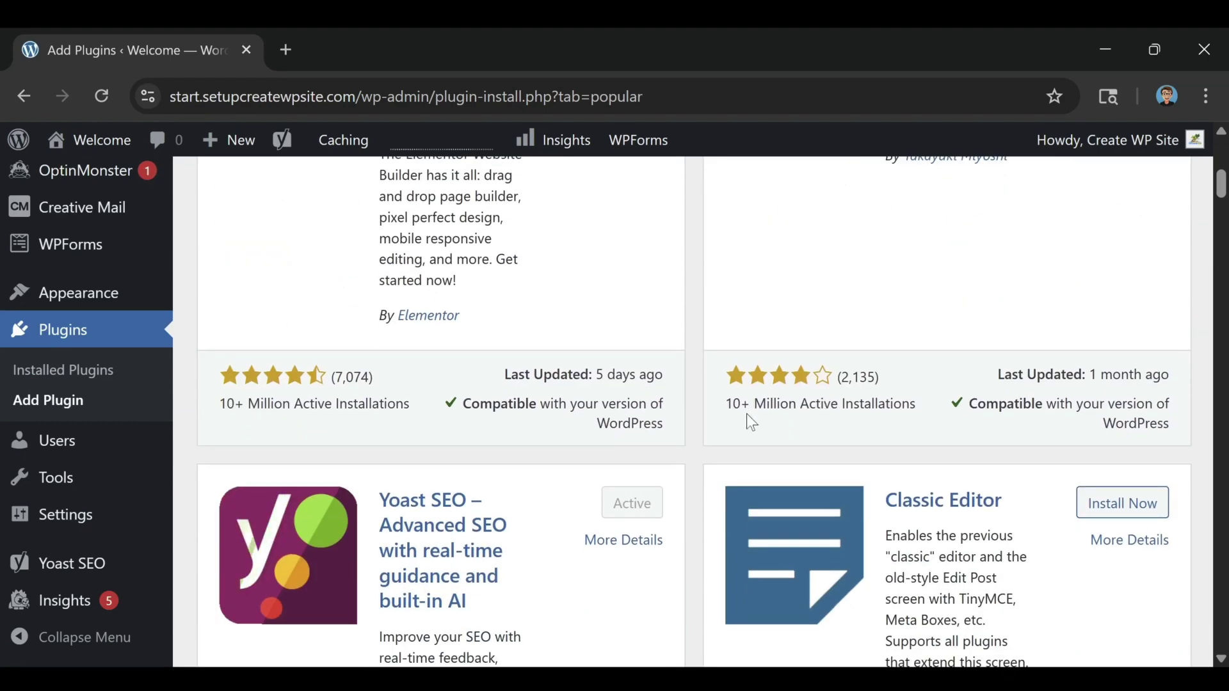
scroll(516, 392, "down", 3)
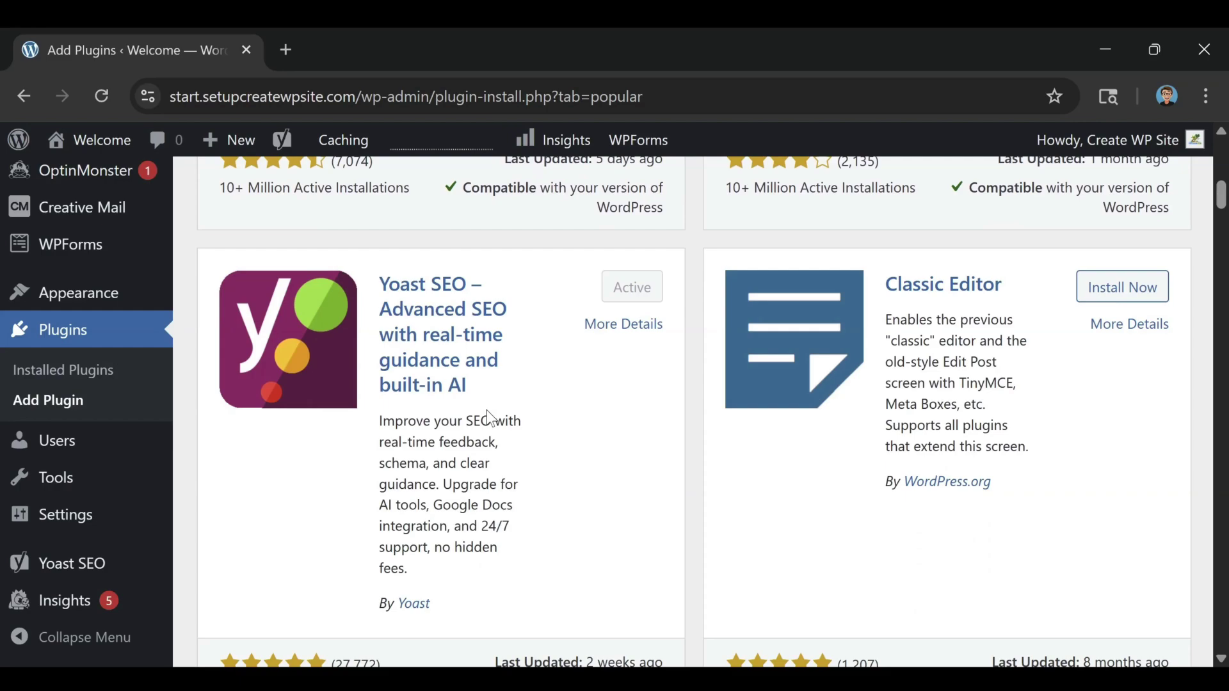
scroll(491, 418, "down", 7)
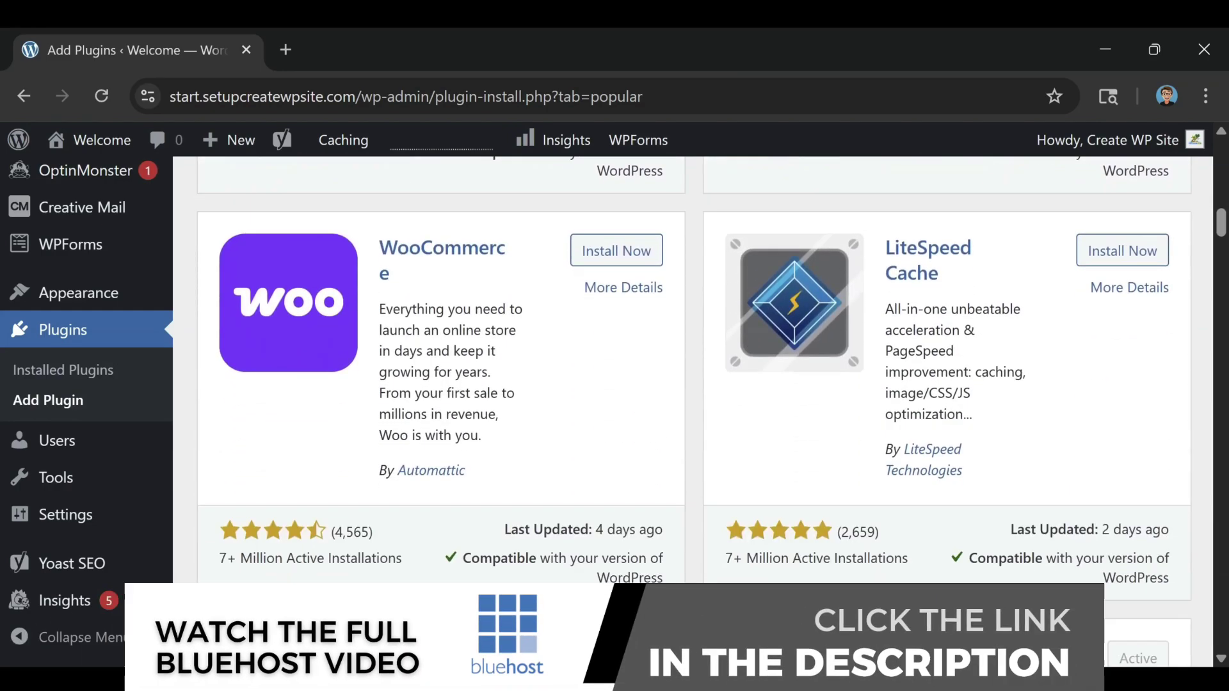
scroll(490, 430, "up", 8)
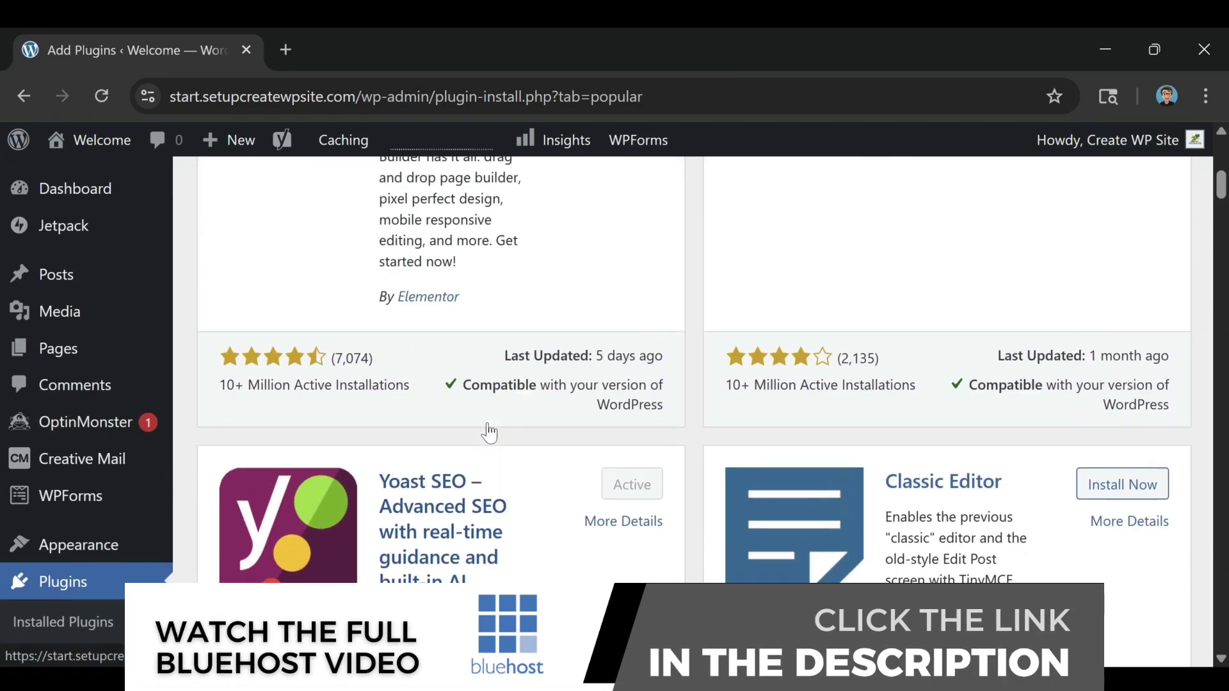
scroll(490, 430, "up", 5)
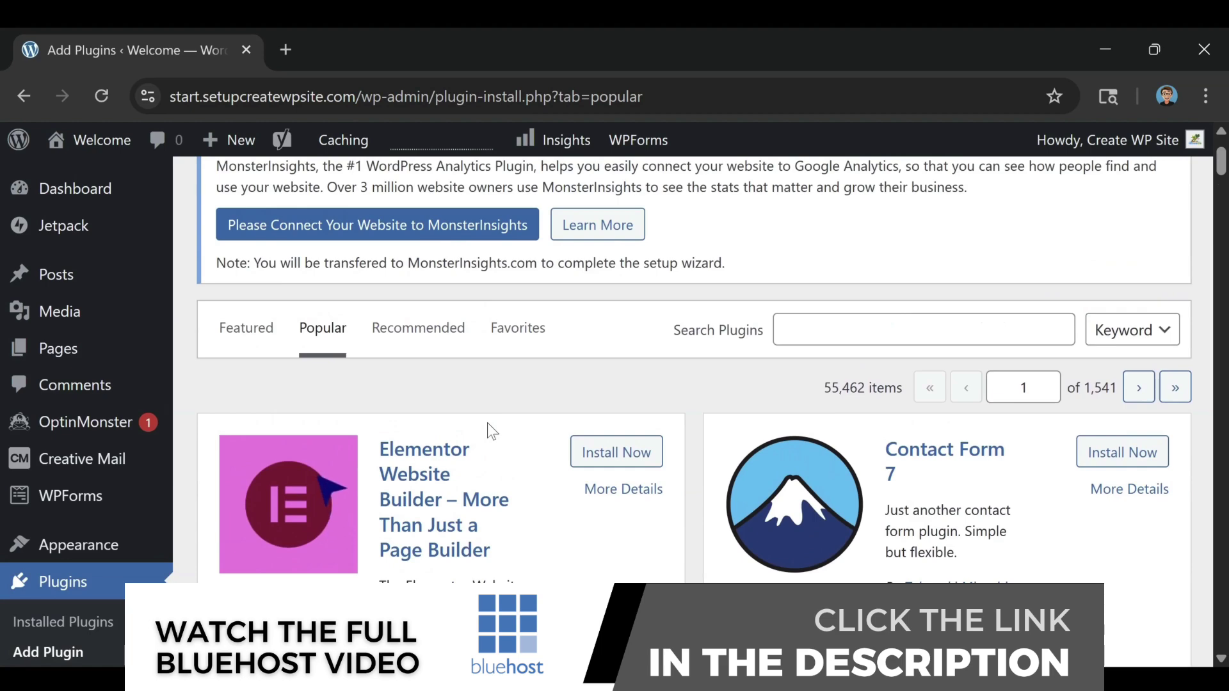
scroll(96, 441, "down", 5)
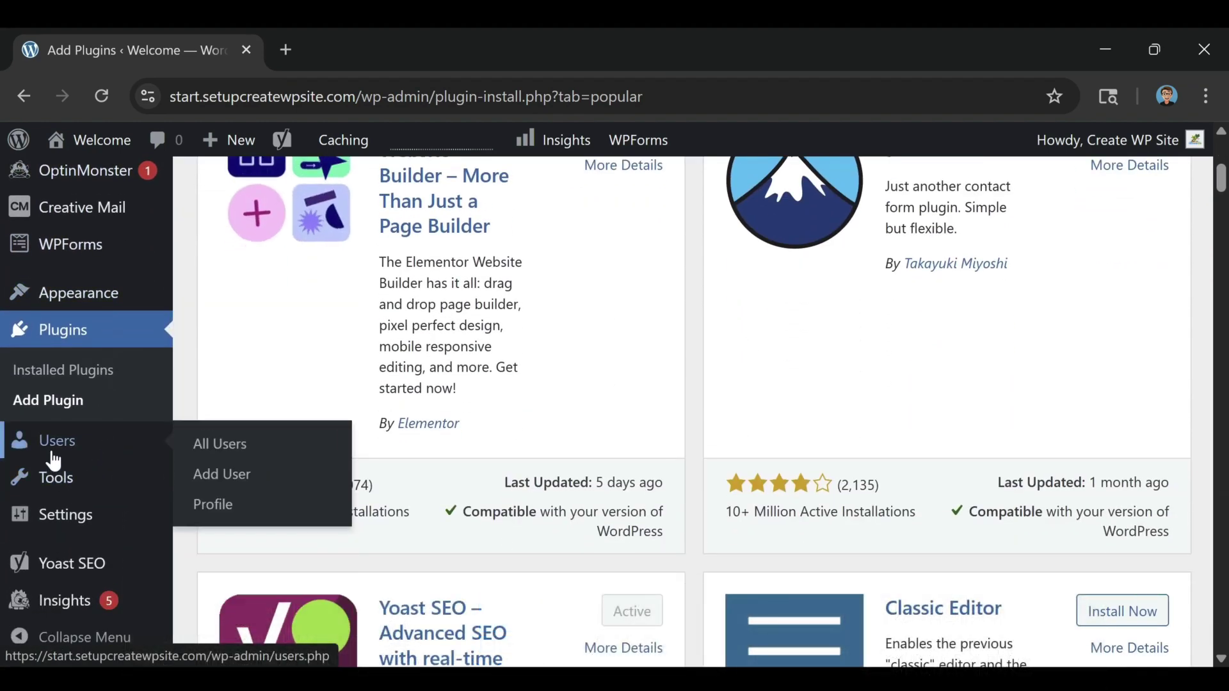
left_click(54, 459)
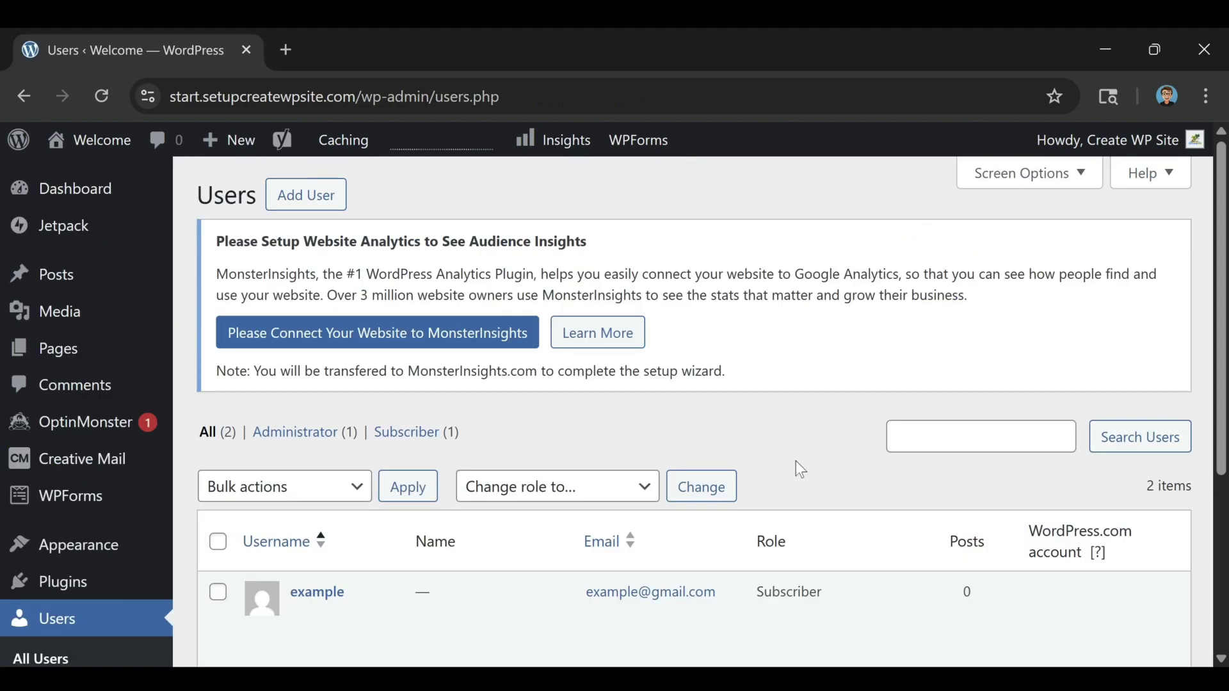